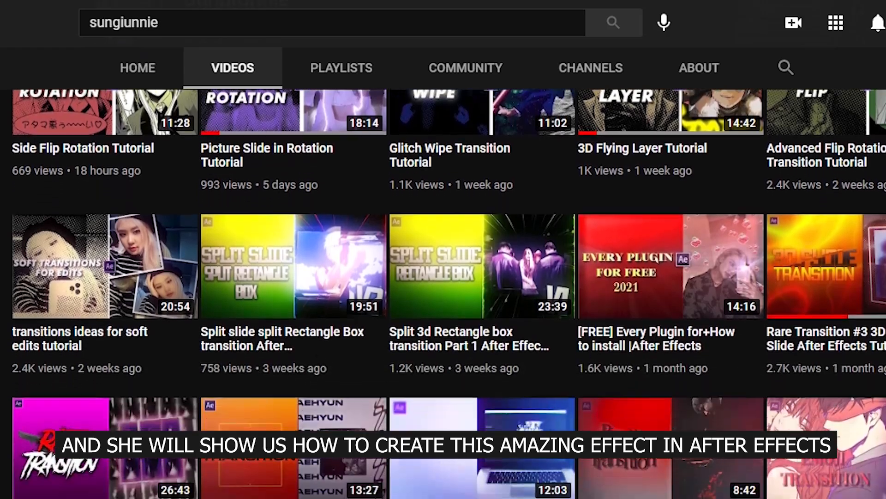
Step: Browse the channel's uploaded After Effects tutorial videos
scroll(443, 294, down, 9)
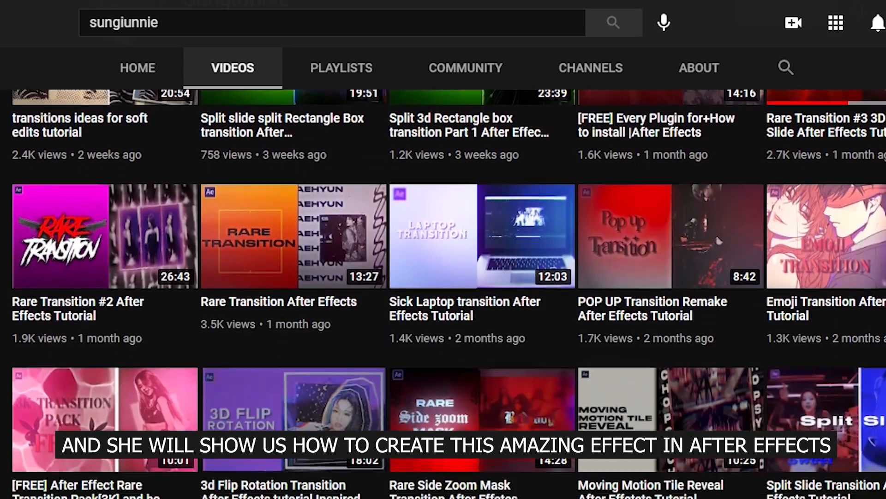
scroll(443, 293, down, 15)
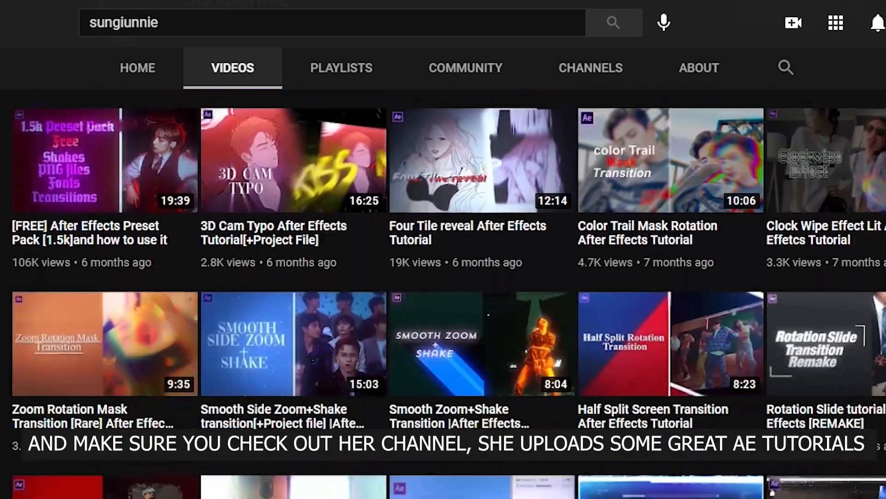
scroll(443, 294, down, 4)
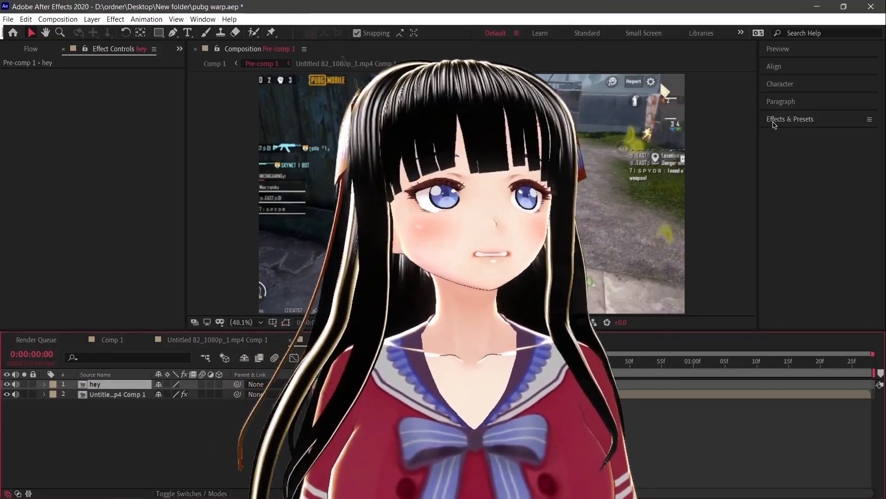
Step: Expand the Effects & Presets list and play back the first clip in Pre-comp 1
click(774, 121)
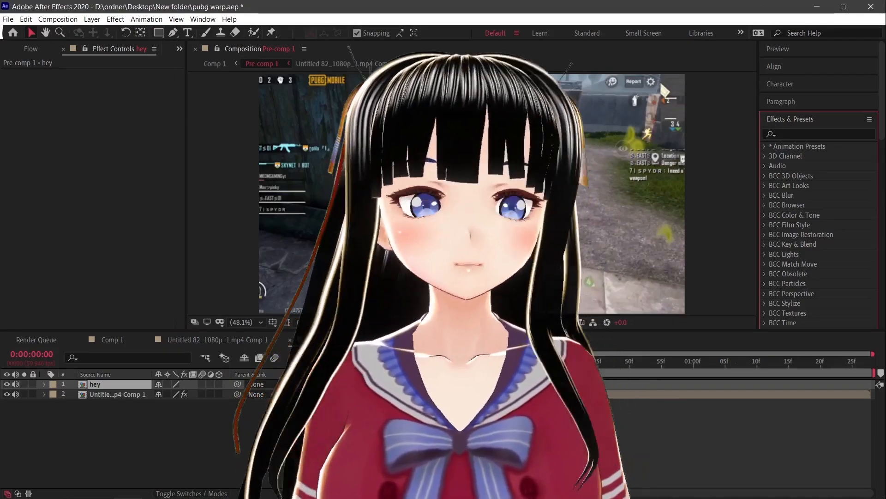
click(409, 416)
key(space)
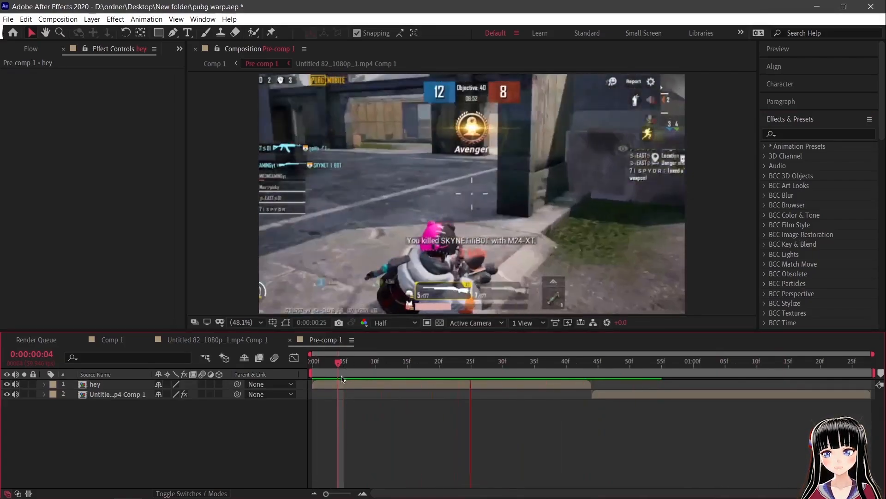
Step: Preview the second clip in Pre-comp 1 from its start at 0:00:00:44
click(648, 395)
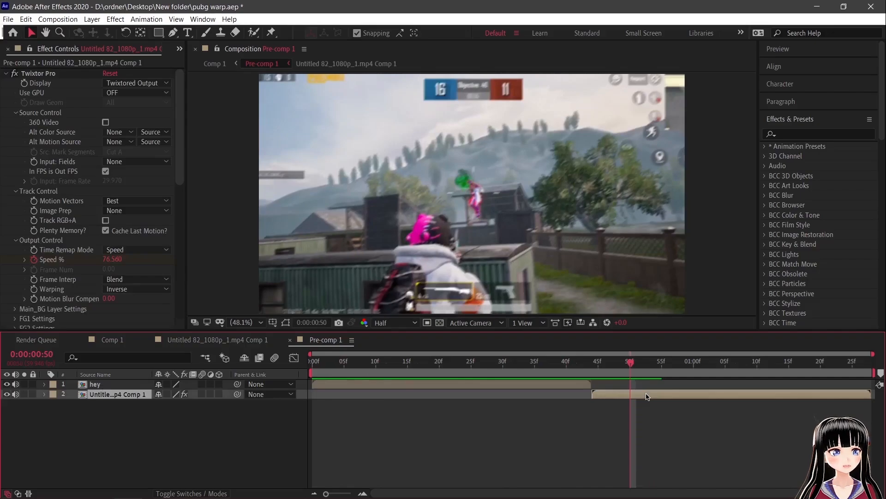
drag(640, 360, 594, 373)
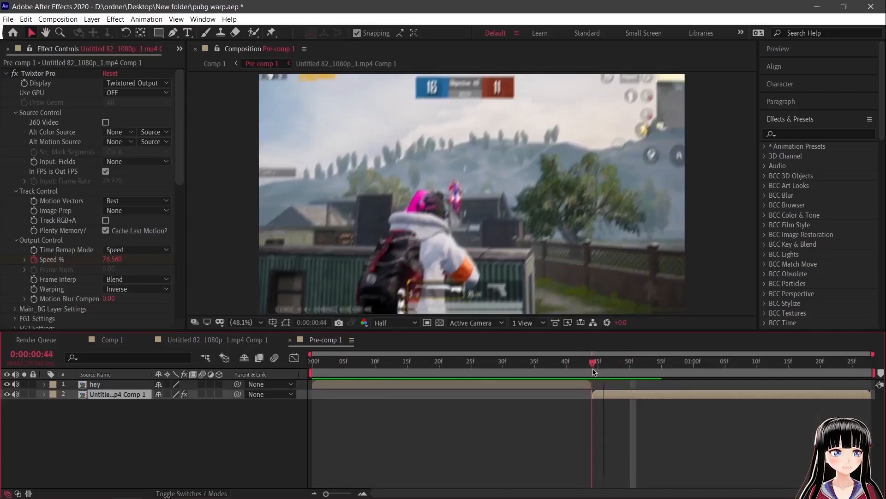
key(space)
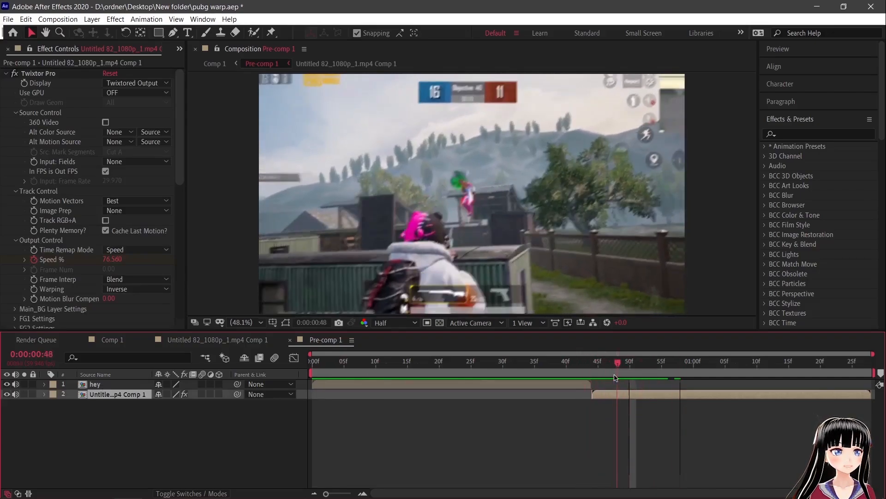
key(space)
click(600, 425)
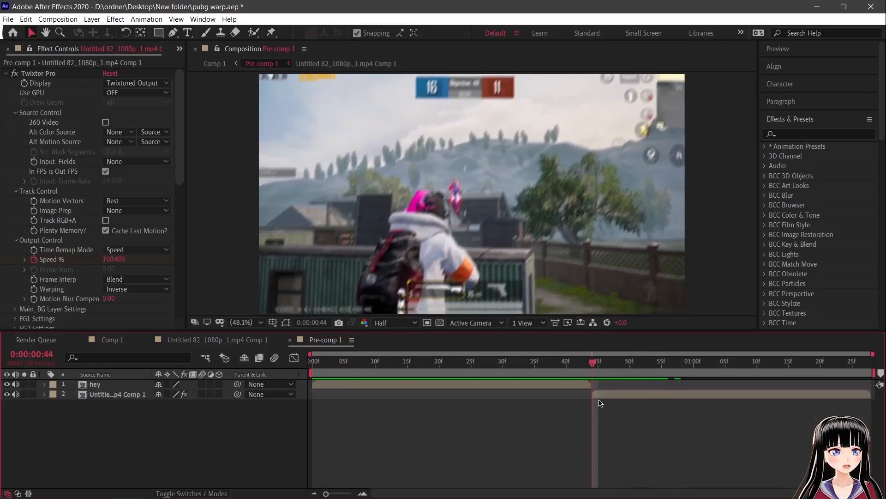
click(602, 398)
click(634, 420)
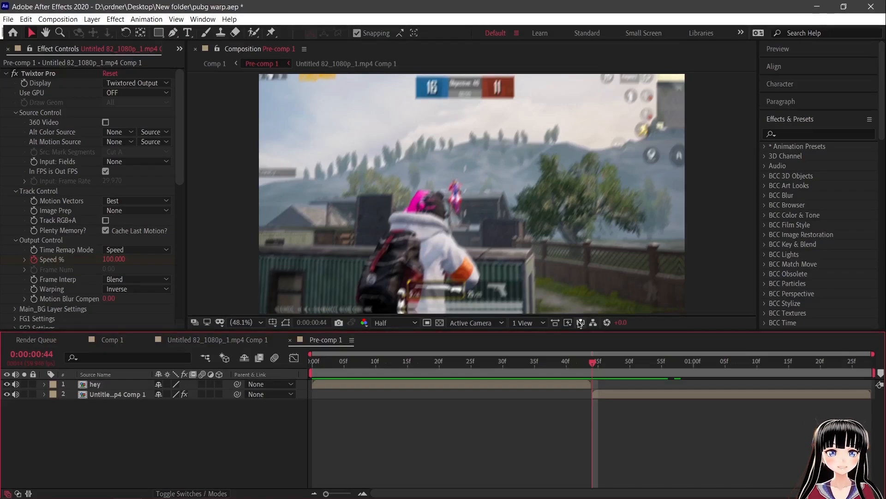
Step: Enable motion blur for both clip layers and for the composition, with the current time at 0:00:00:00
drag(593, 375, 299, 430)
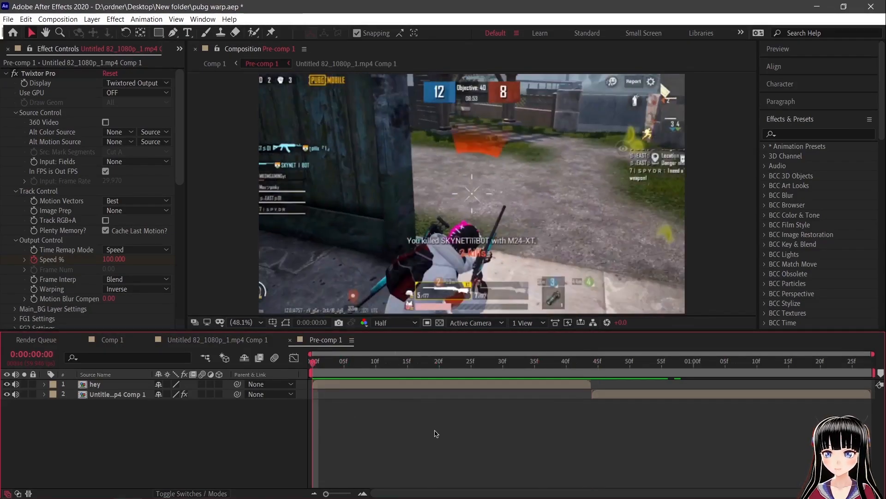
key(ctrl+a)
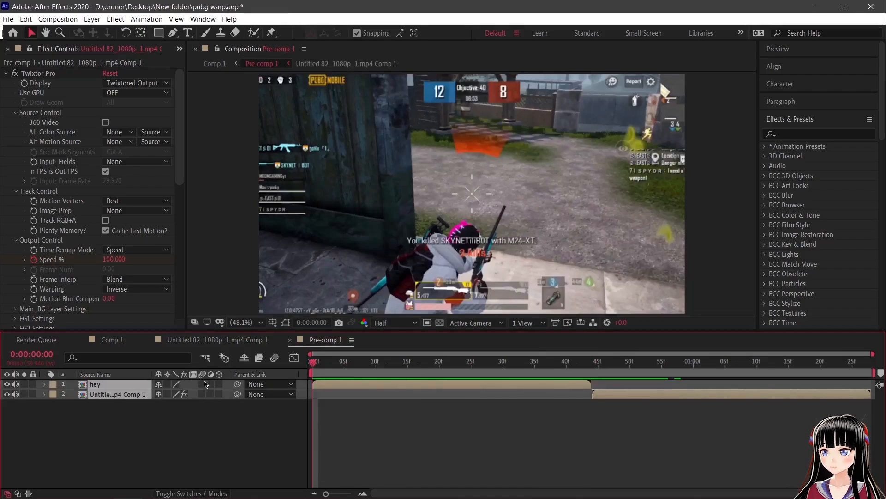
click(203, 384)
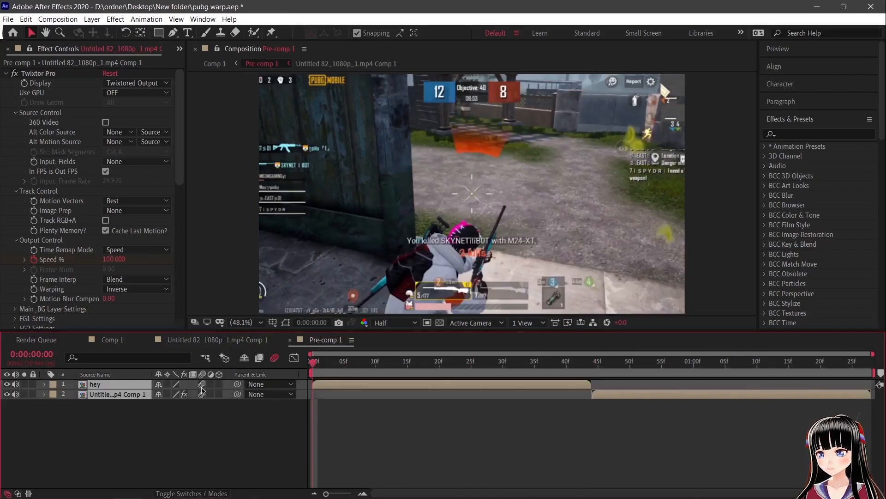
click(225, 421)
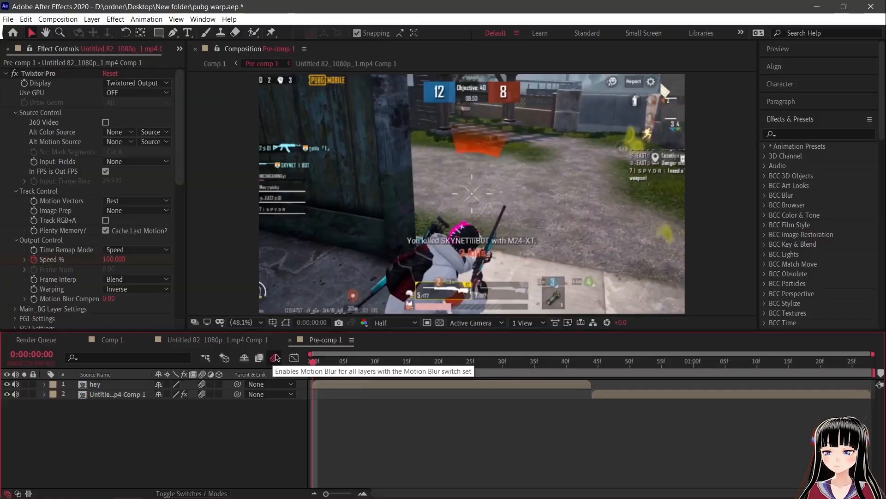
drag(193, 427, 169, 363)
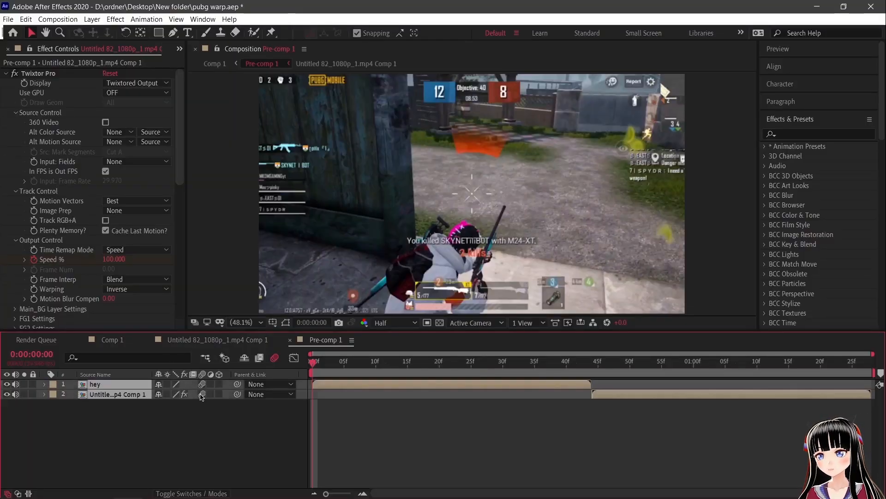
click(327, 416)
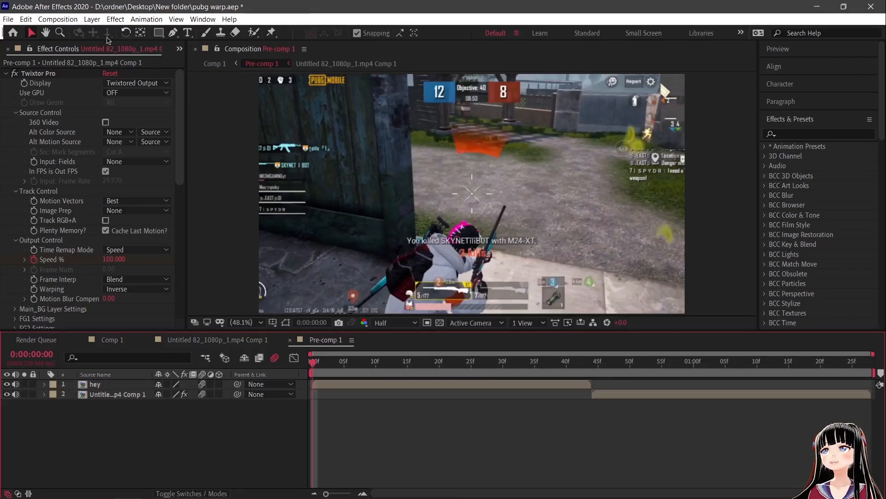
Step: Add an adjustment layer above the clips, split it at 0:00:00:44 and delete the part after the cut
click(91, 20)
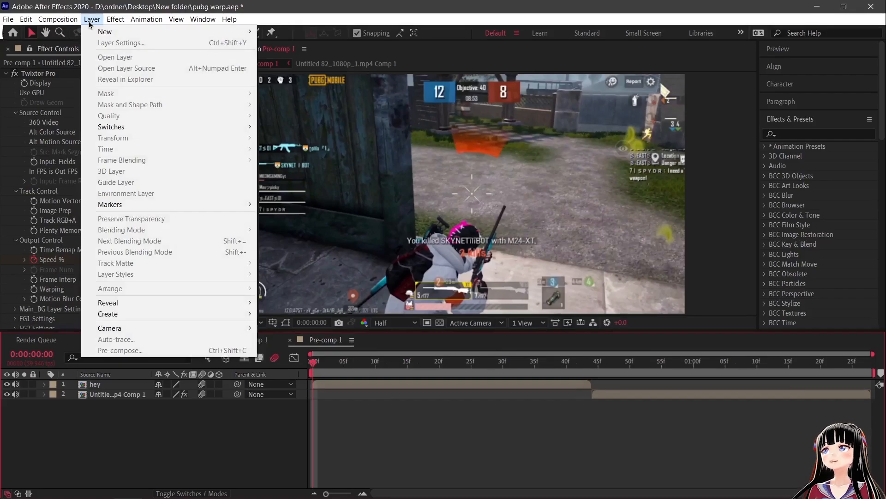
mouse_move(139, 31)
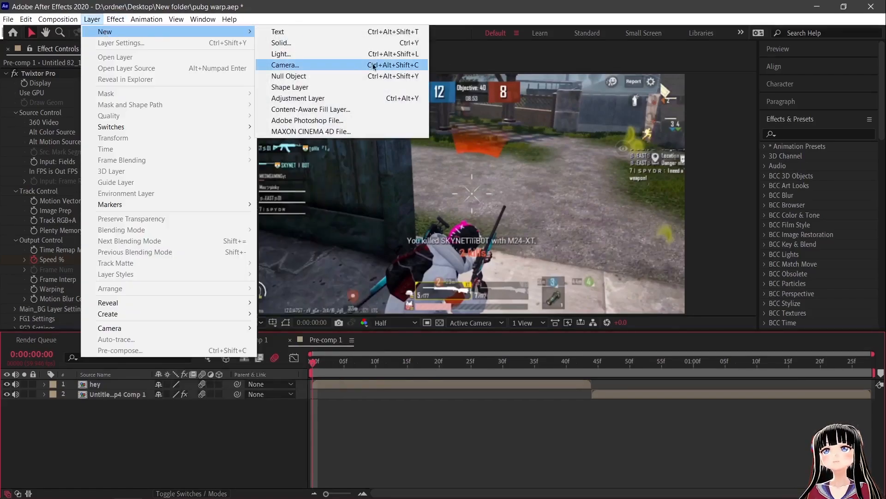
click(323, 98)
drag(326, 362, 595, 369)
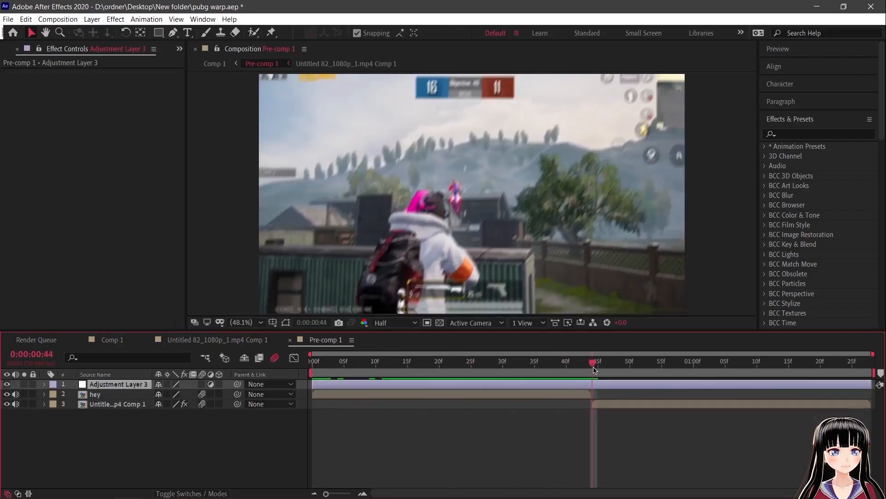
key(ctrl+shift+d)
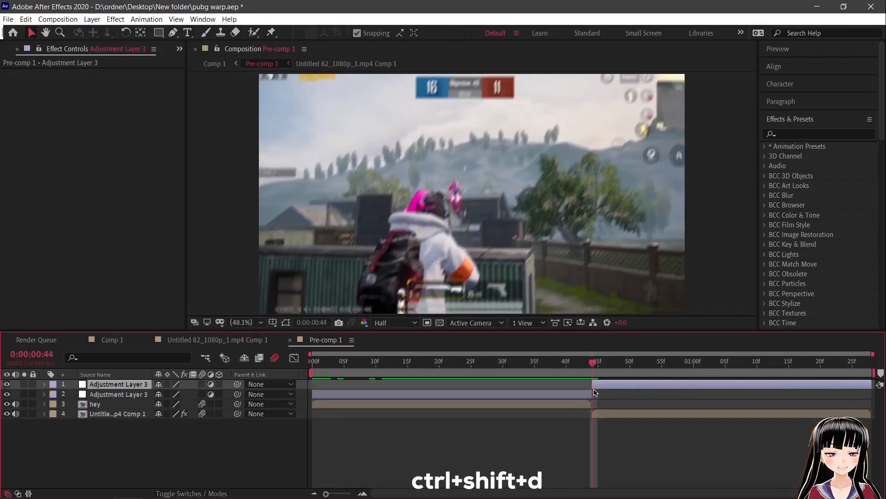
key(Delete)
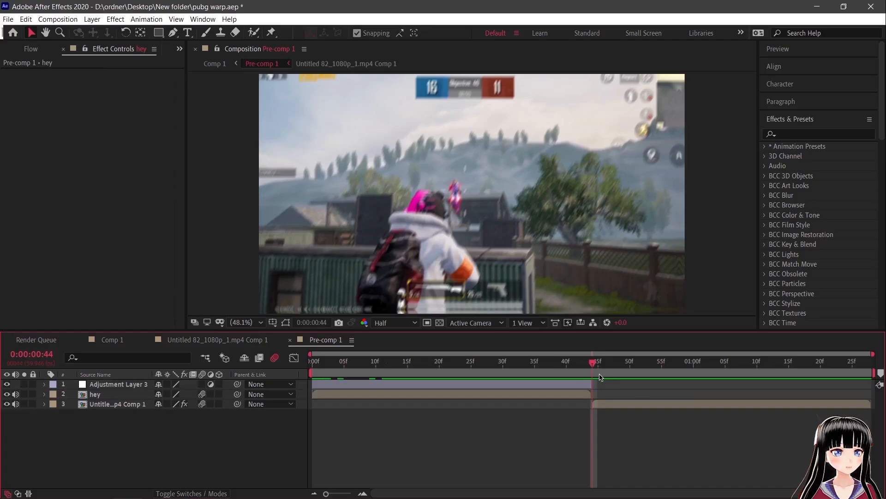
Step: Split the adjustment layer at 0:00:00:18 and delete its earlier part
drag(595, 372, 430, 377)
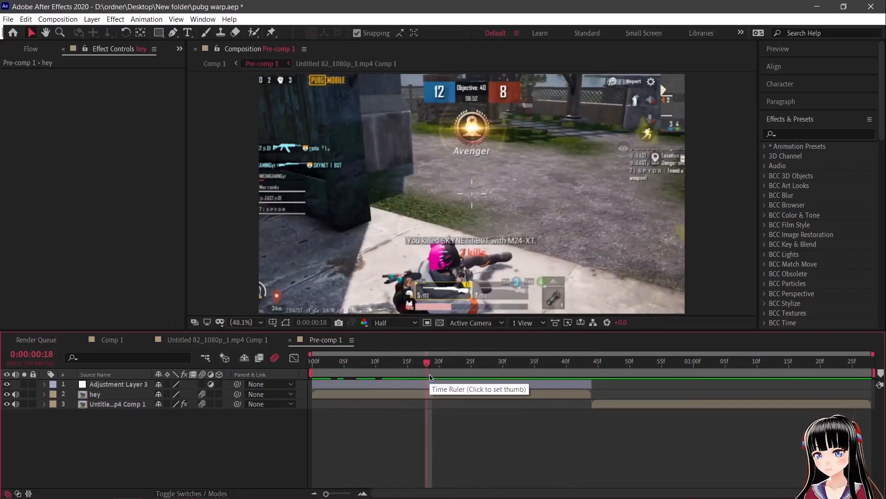
click(425, 386)
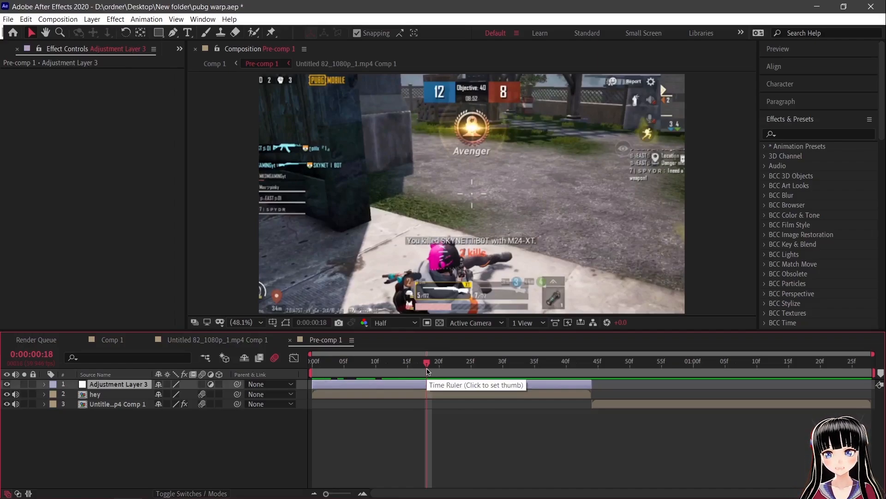
mouse_move(426, 369)
mouse_down()
mouse_move(415, 370)
mouse_move(428, 370)
mouse_up()
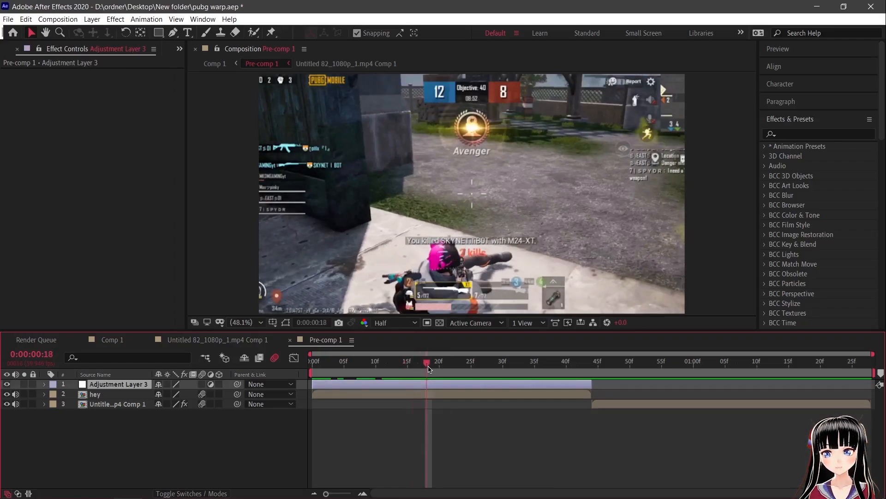
key(ctrl+shift+d)
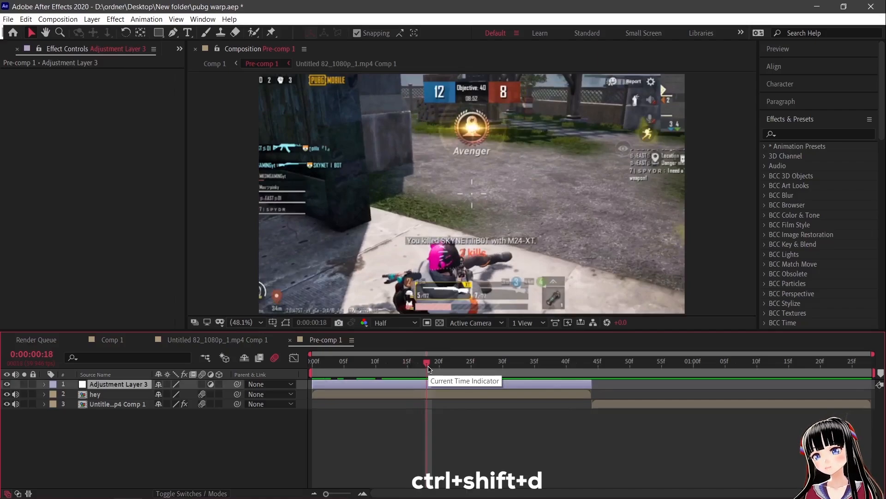
click(432, 392)
key(Delete)
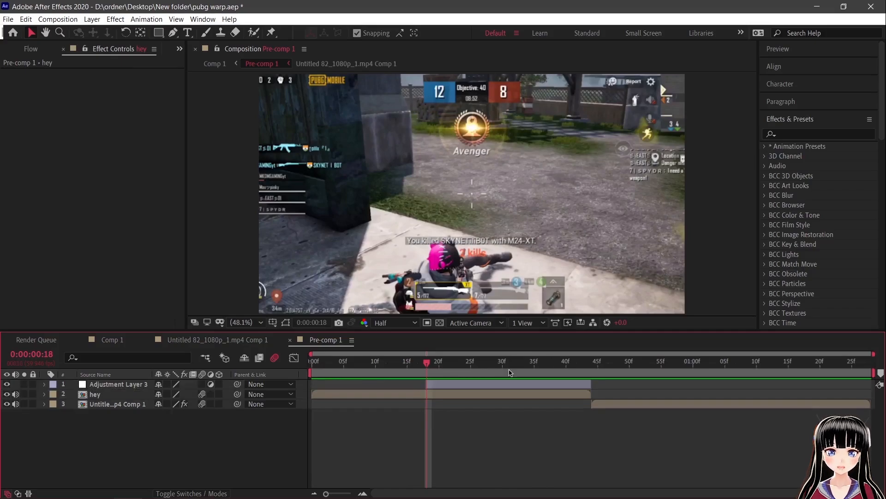
mouse_move(430, 362)
mouse_down()
mouse_move(574, 369)
mouse_move(412, 372)
mouse_move(429, 373)
mouse_up()
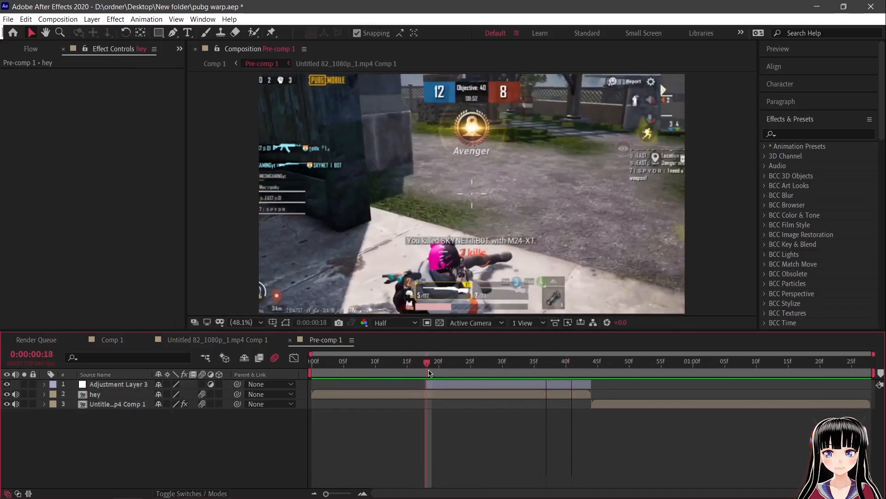
Step: Search the effects for "warp" and apply the Distort Warp effect to the adjustment layer
click(793, 138)
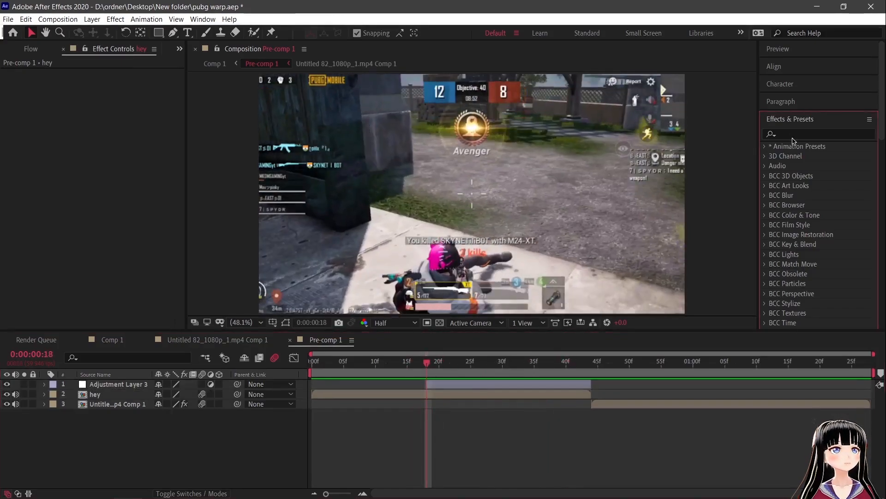
click(793, 139)
text(warp)
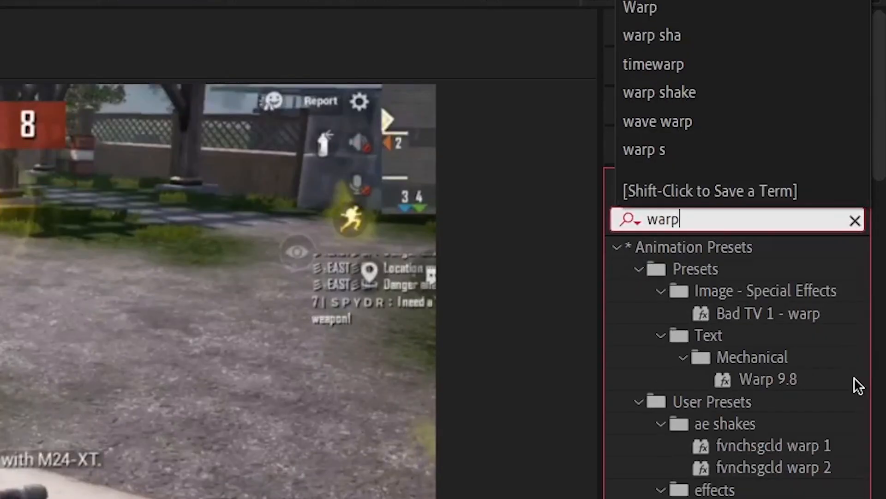
scroll(822, 341, down, 20)
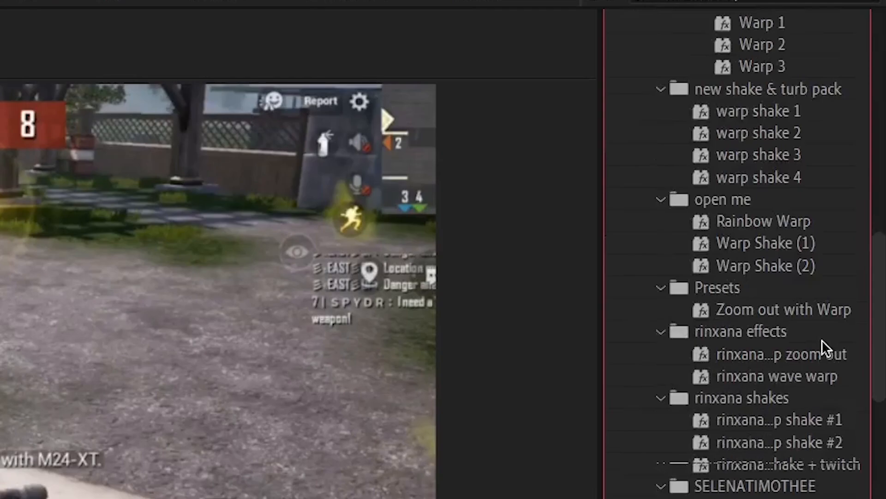
scroll(822, 339, down, 10)
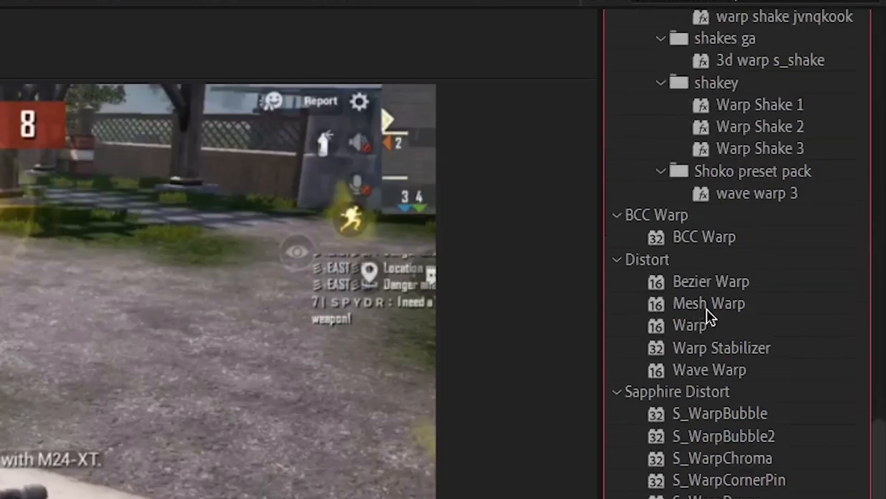
drag(693, 325, 528, 387)
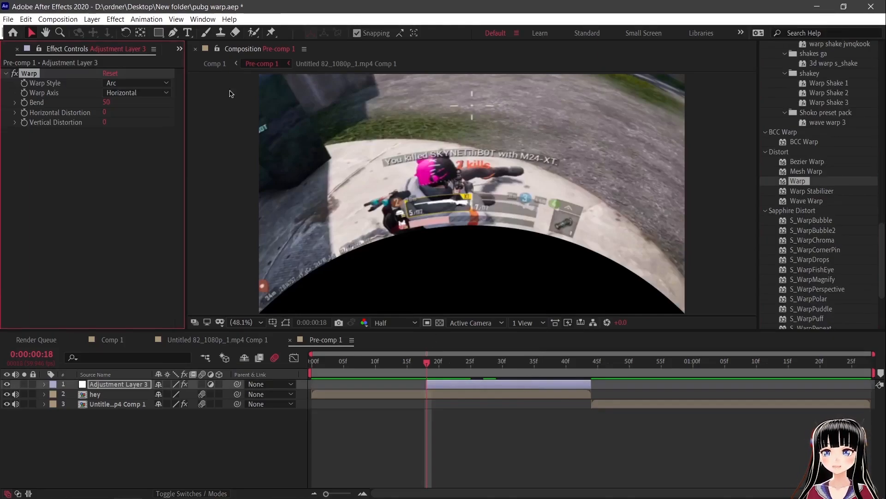
Step: Set the Warp effect to the FishEye style with Bend 0, and keyframe Bend at 0:00:00:18
click(115, 86)
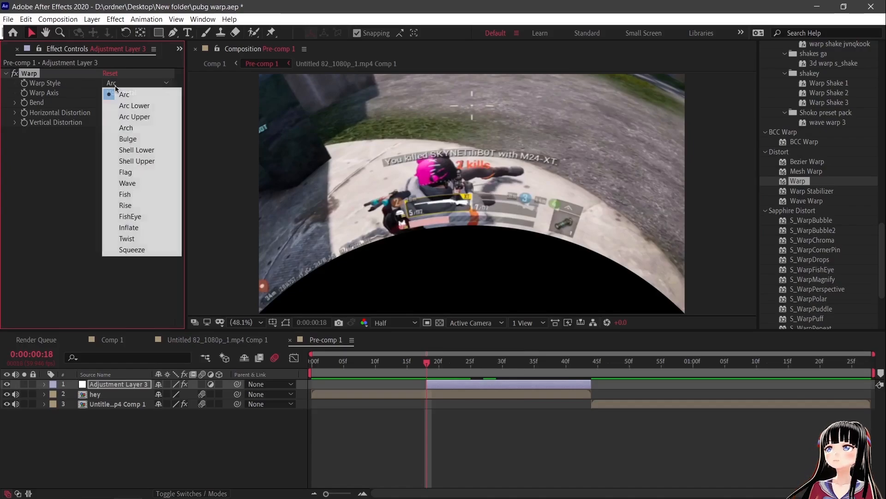
click(148, 216)
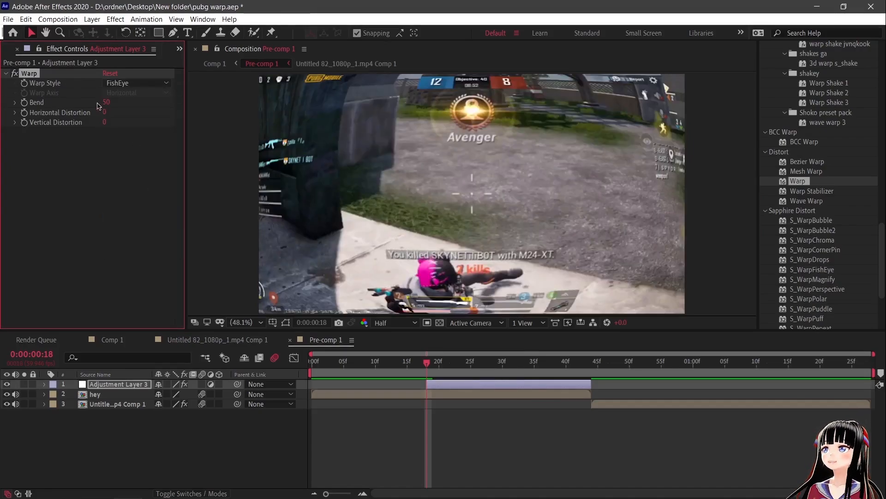
click(106, 104)
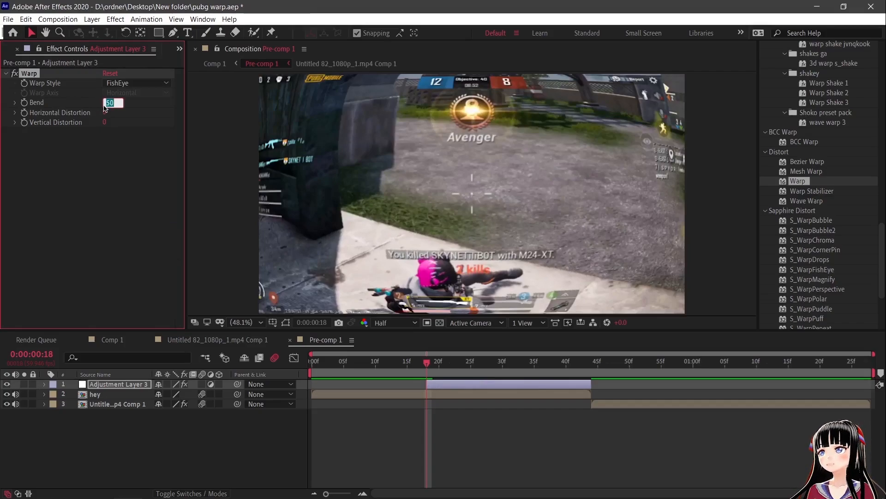
text(0)
key(Return)
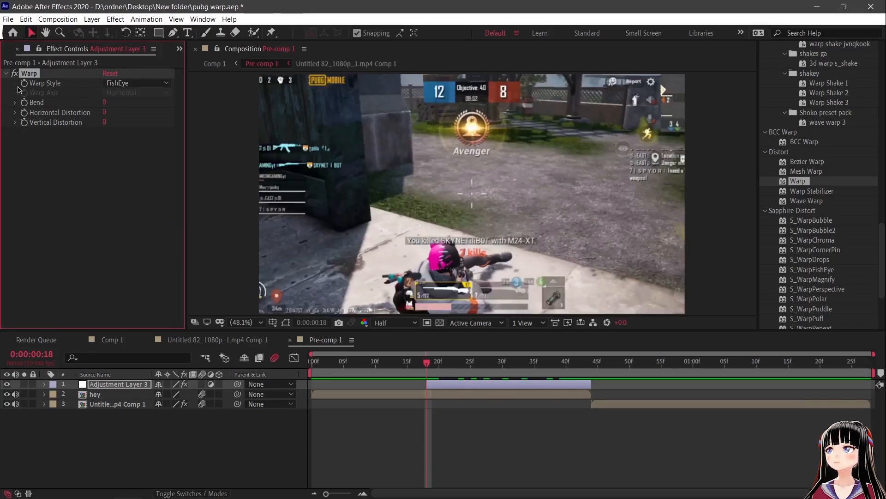
click(24, 102)
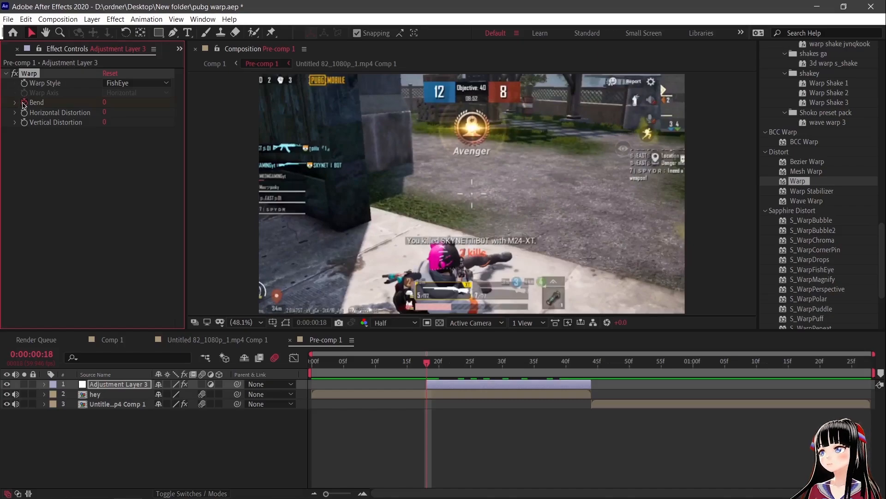
Step: Show the adjustment layer's keyframes and set Bend to -100 at 0:00:00:44, where the clips meet
key(u)
drag(428, 364, 592, 377)
scroll(821, 81, up, 10)
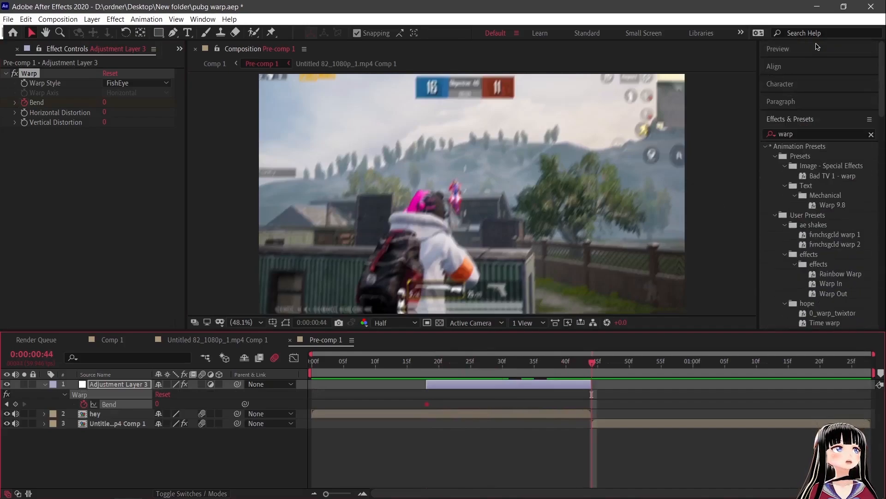
click(815, 48)
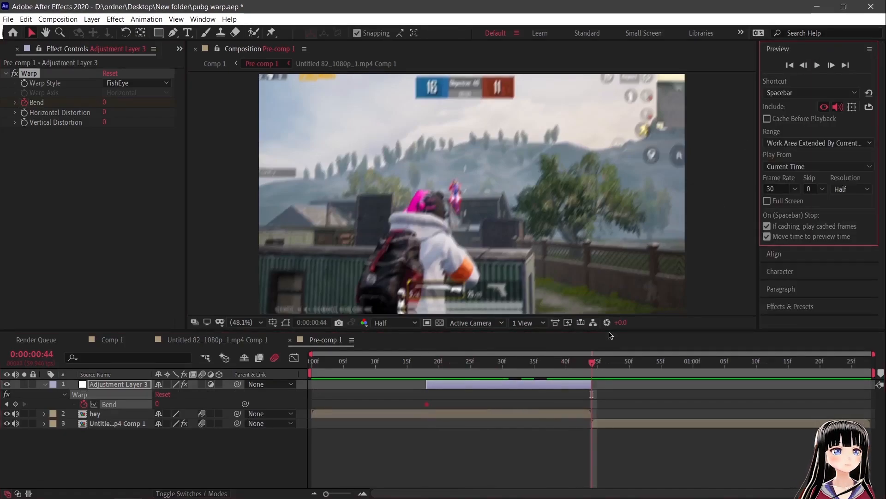
drag(595, 367, 571, 365)
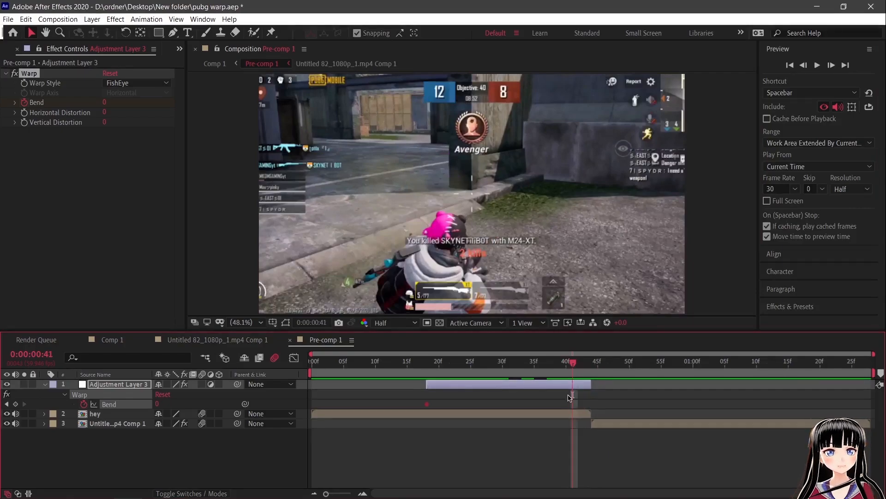
drag(567, 362, 591, 369)
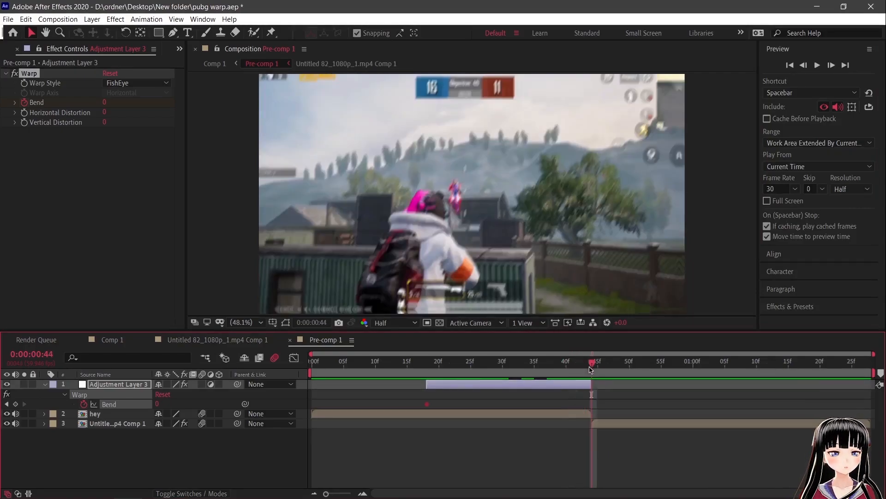
click(104, 103)
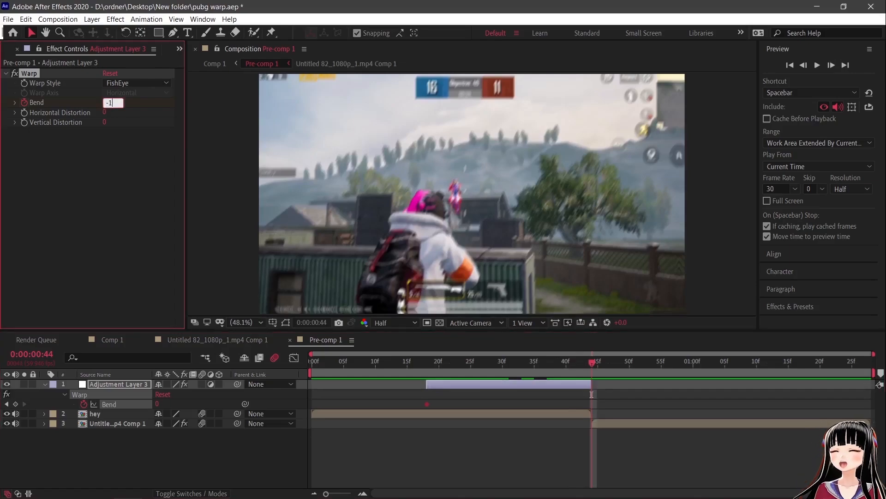
key(Return)
Step: Select both Bend keyframes and apply Easy Ease to them
drag(618, 401, 407, 410)
click(508, 433)
mouse_move(592, 405)
mouse_down()
mouse_move(556, 409)
mouse_move(597, 408)
mouse_up()
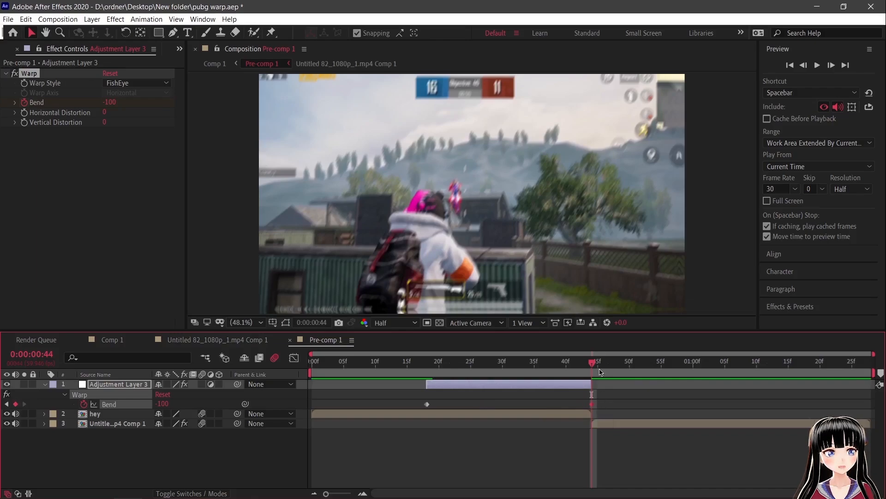
drag(645, 399, 385, 414)
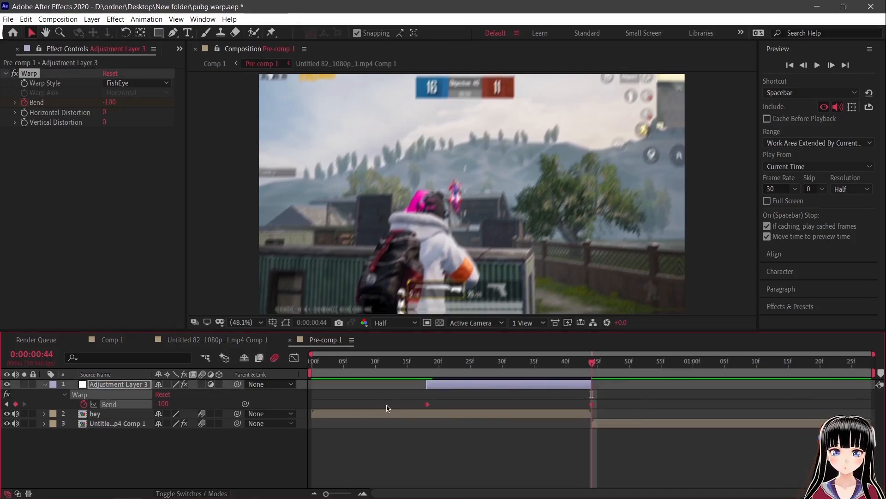
key(F9)
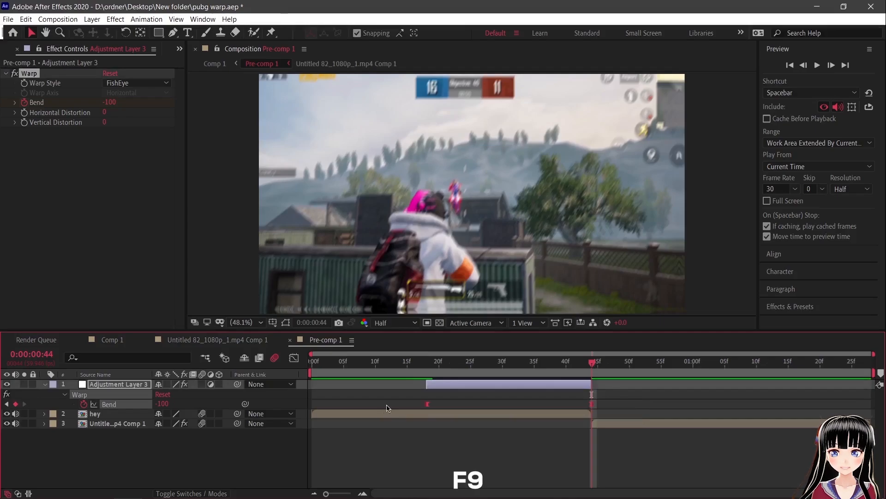
Step: Reshape the Bend value curve in the Graph Editor so it starts slowly and drops steeply into the last keyframe
click(298, 360)
right_click(457, 400)
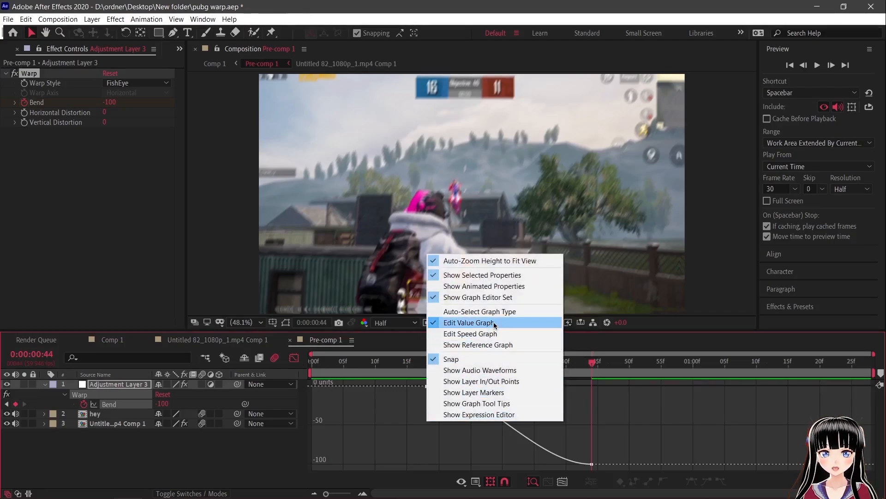
click(500, 300)
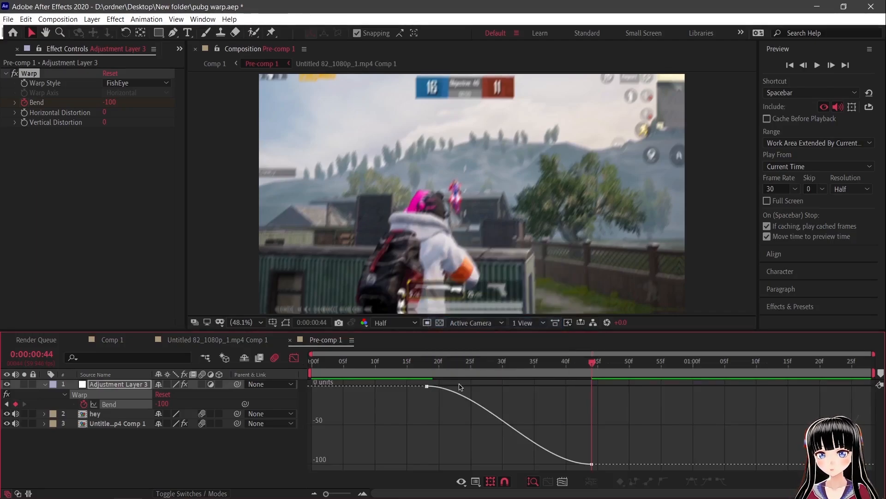
click(427, 387)
drag(481, 390, 571, 390)
drag(539, 465, 590, 465)
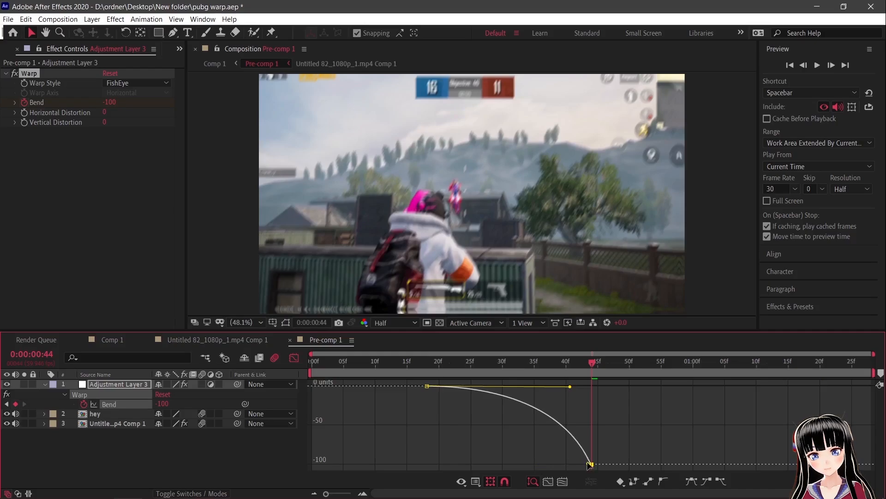
Step: Play the composition from the start to check the warp, and close the Graph Editor
key(Home)
key(space)
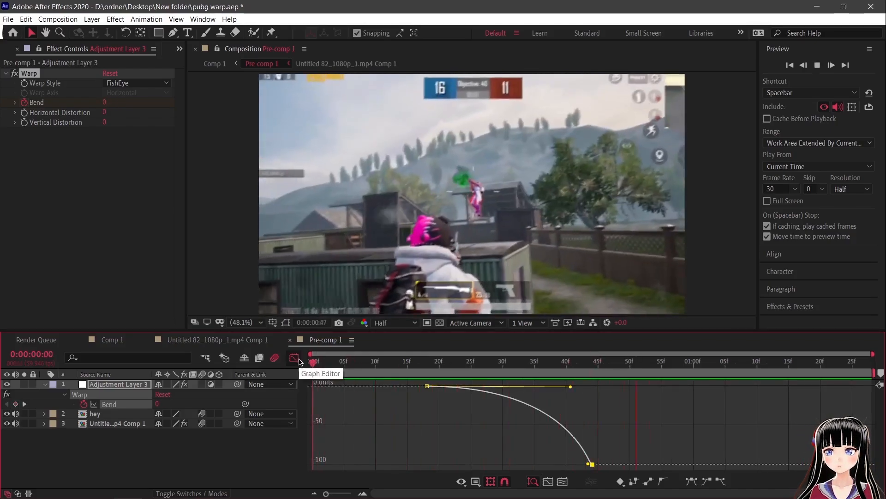
click(297, 360)
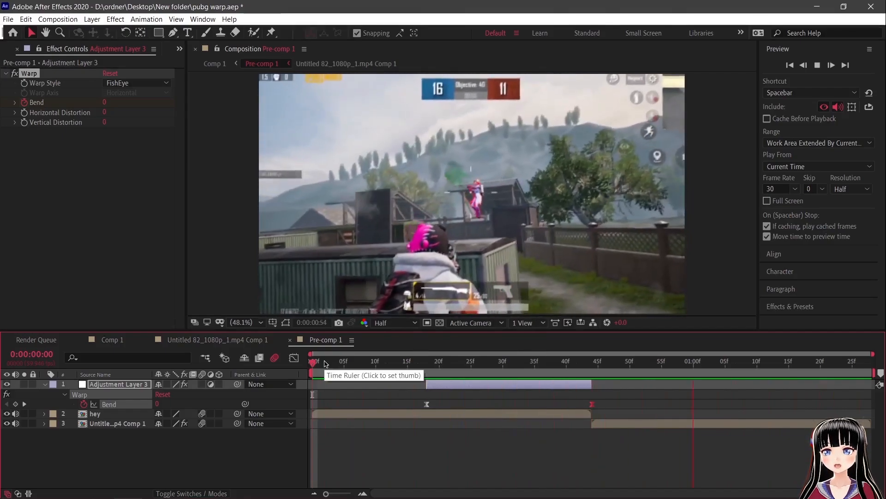
key(space)
Step: Preview the transition with the second clip's S_Shake effect disabled, and re-enable the effect
drag(552, 395, 592, 396)
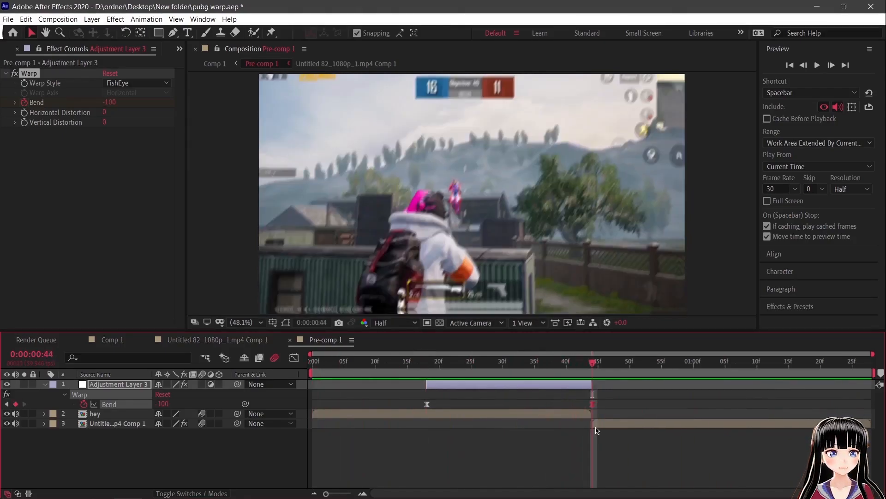
click(595, 424)
click(6, 73)
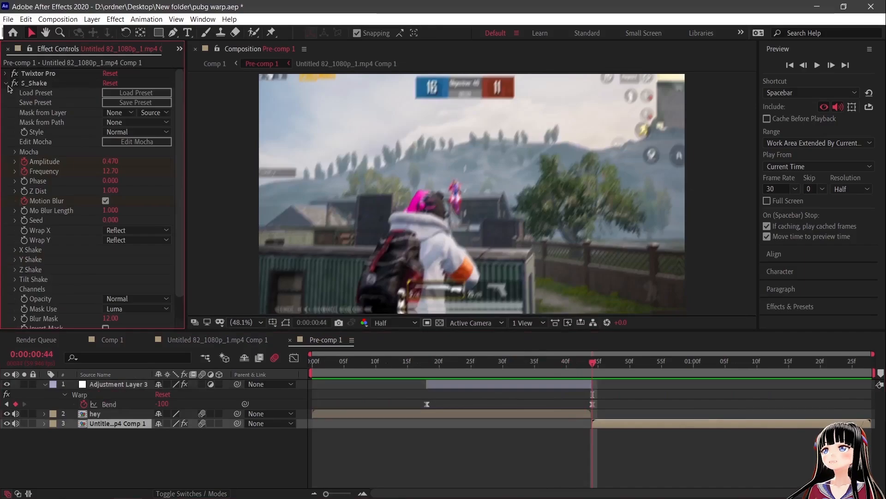
click(5, 83)
click(14, 83)
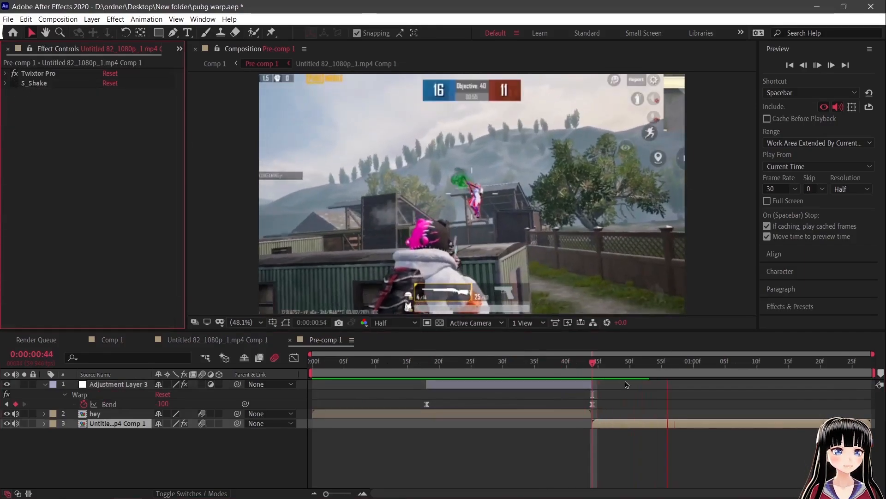
click(519, 366)
key(space)
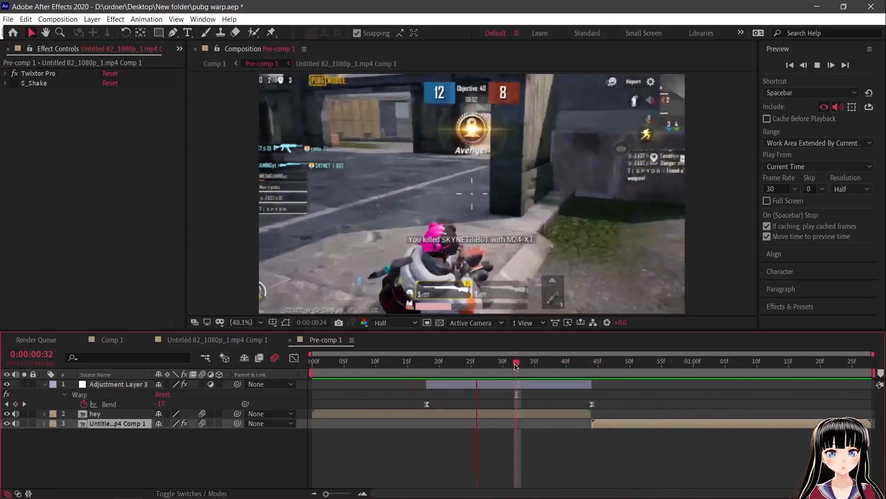
key(space)
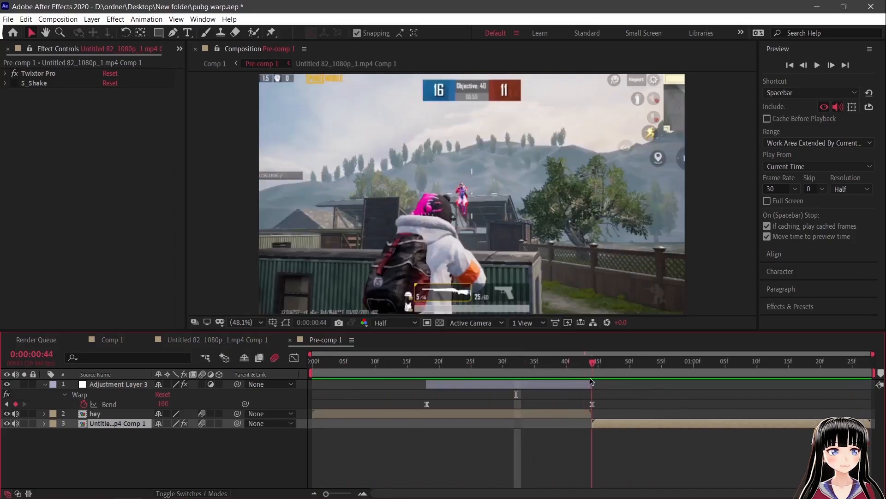
click(15, 83)
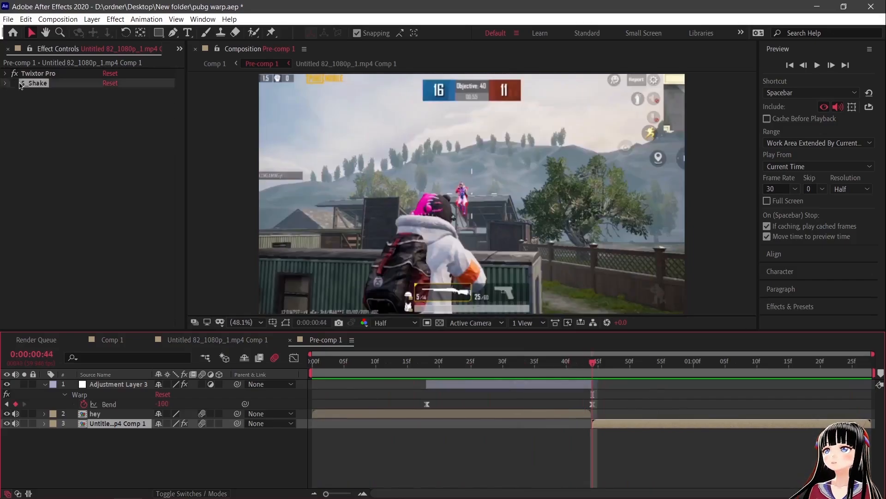
mouse_move(591, 363)
mouse_down()
mouse_move(494, 355)
mouse_move(593, 357)
mouse_up()
Step: Deselect the clip and add a new adjustment layer above all other layers
click(436, 439)
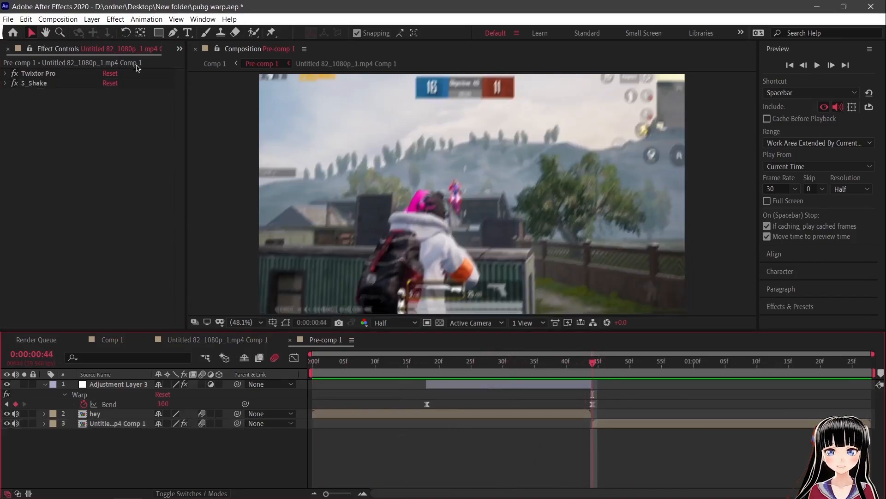
click(92, 19)
mouse_move(106, 32)
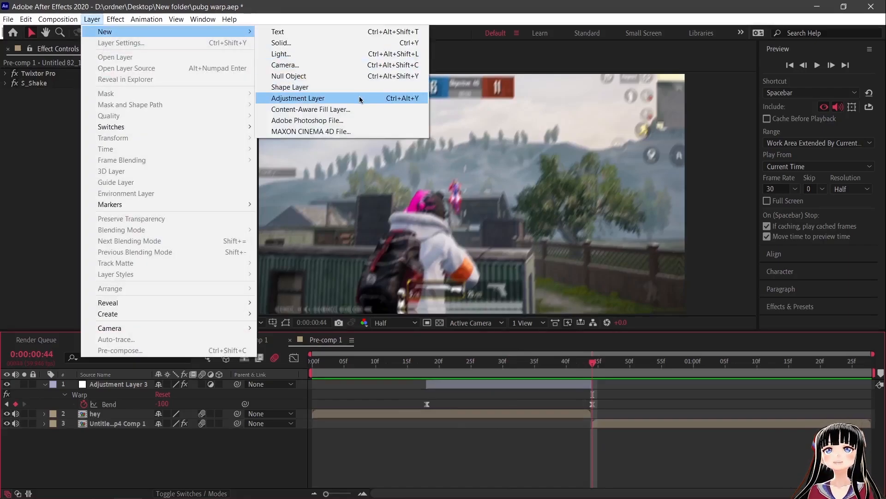
click(360, 99)
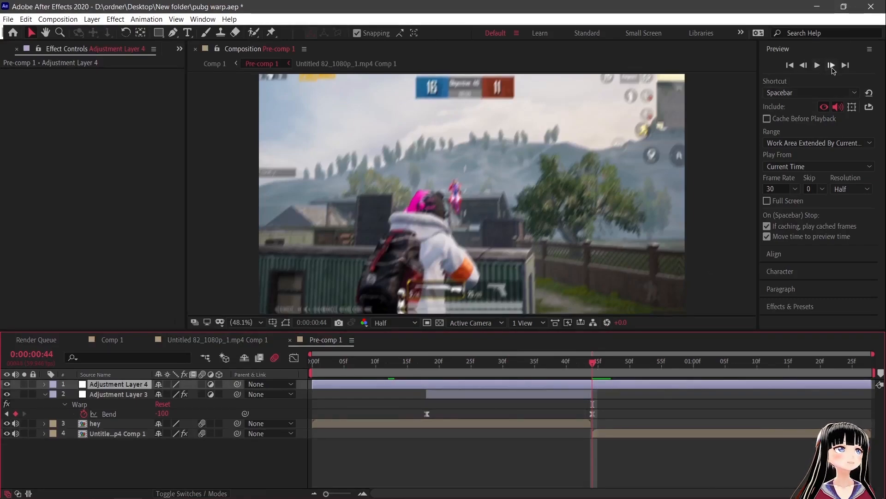
click(820, 51)
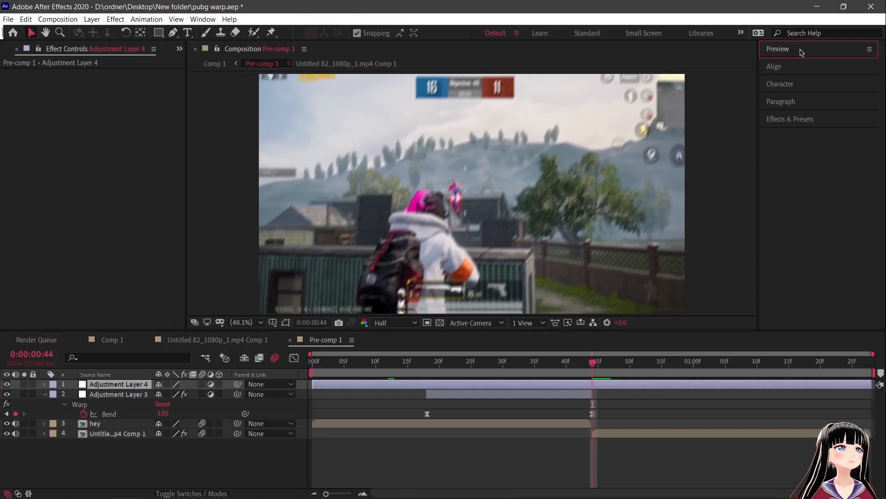
click(203, 19)
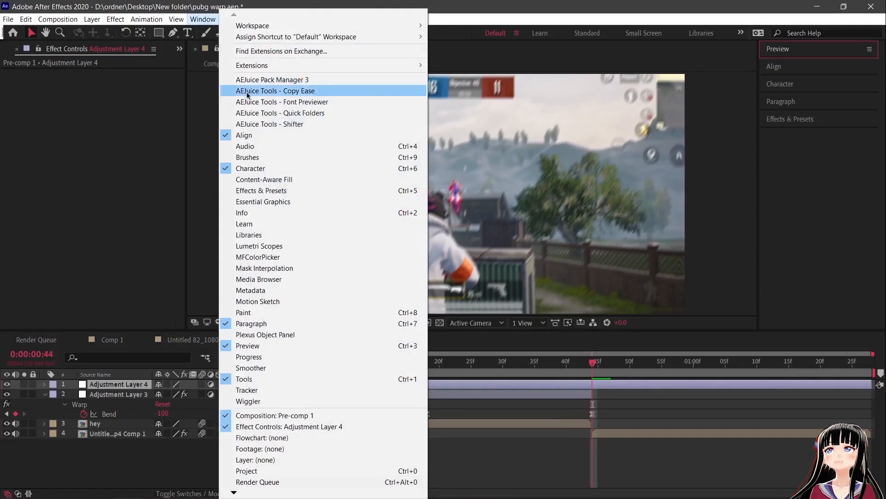
click(794, 184)
click(798, 49)
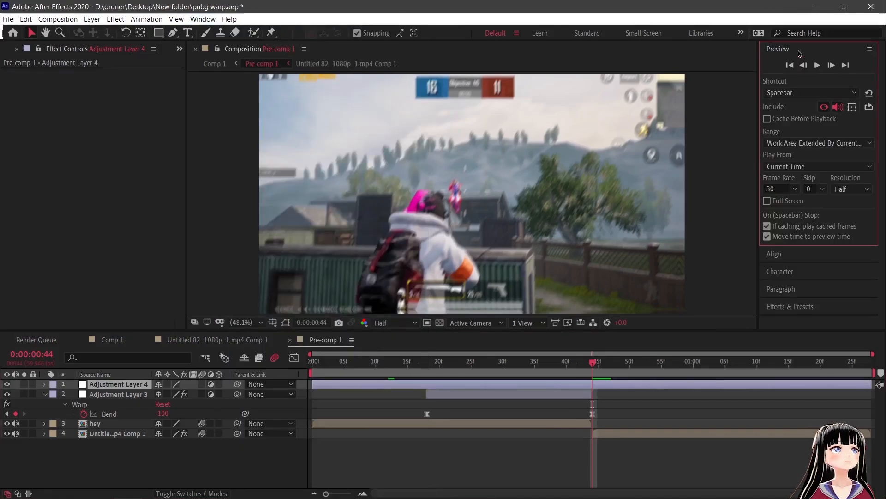
Step: Advance three frames to 0:00:00:47, split the new adjustment layer there and delete its later part
click(831, 65)
click(830, 65)
click(831, 66)
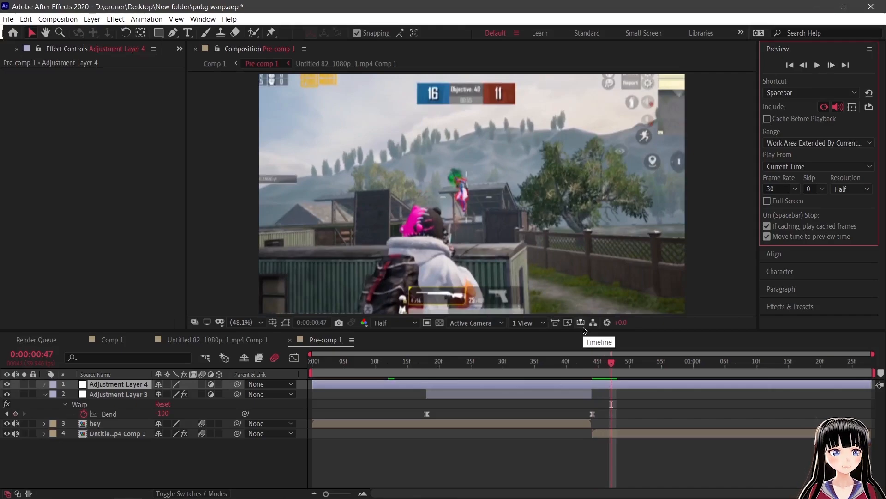
key(ctrl+shift+d)
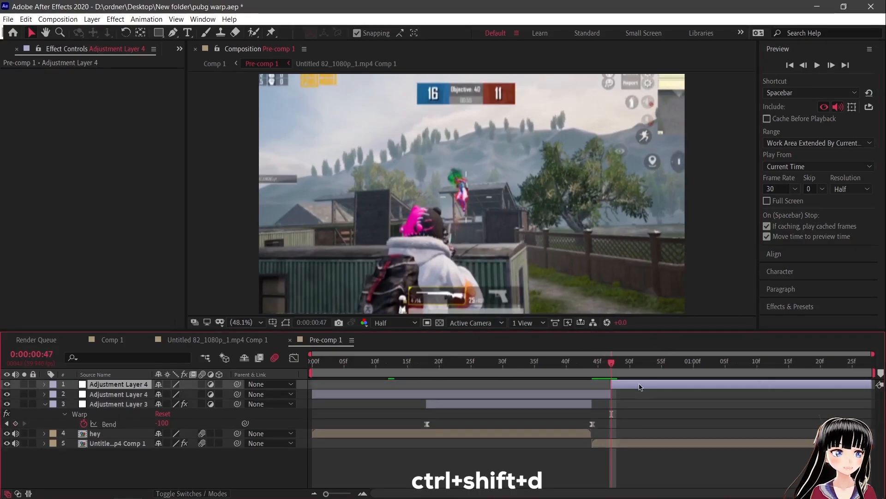
key(Delete)
Step: Split the top adjustment layer at 0:00:00:25 and delete its earlier part
drag(609, 367, 472, 388)
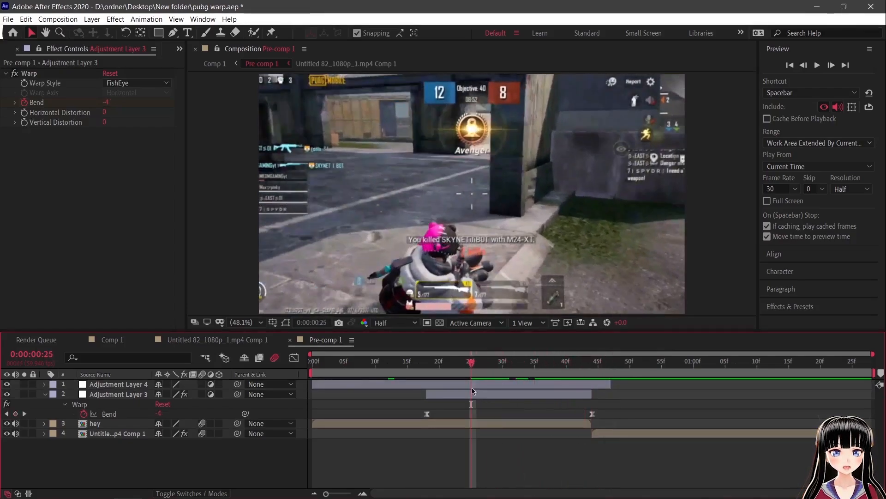
click(472, 385)
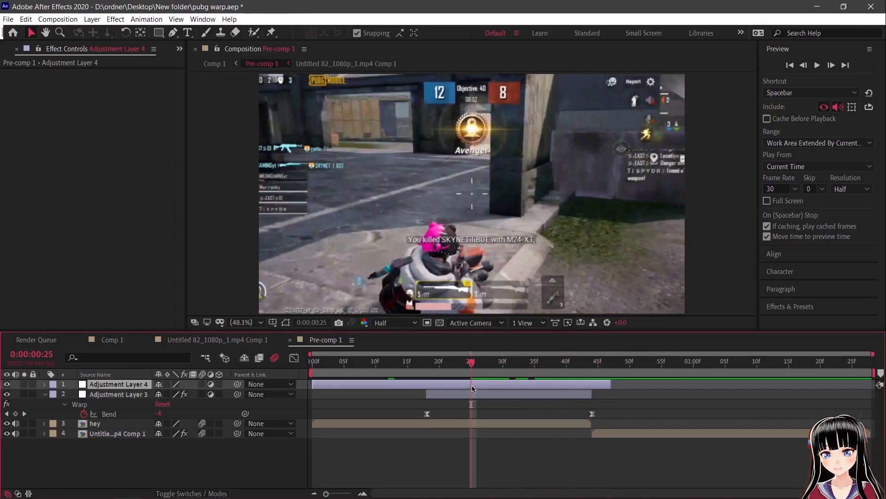
key(ctrl+shift+d)
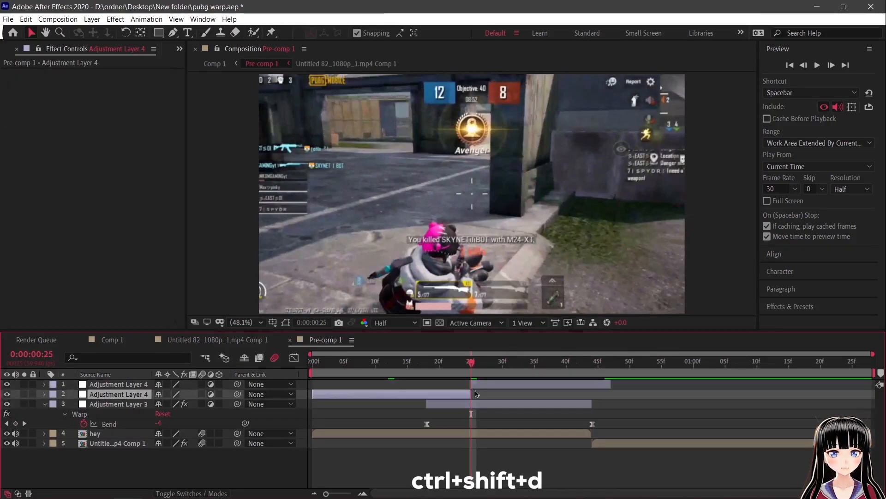
key(Delete)
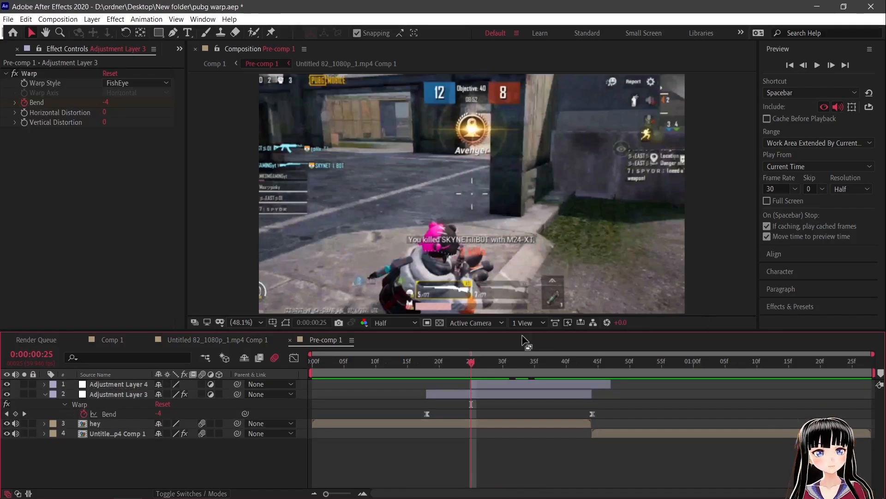
Step: Search the effects for "ven" and apply the Venetian Blinds effect to Adjustment Layer 4
mouse_move(471, 362)
mouse_down()
mouse_move(530, 361)
mouse_move(483, 362)
mouse_move(472, 374)
mouse_up()
click(789, 306)
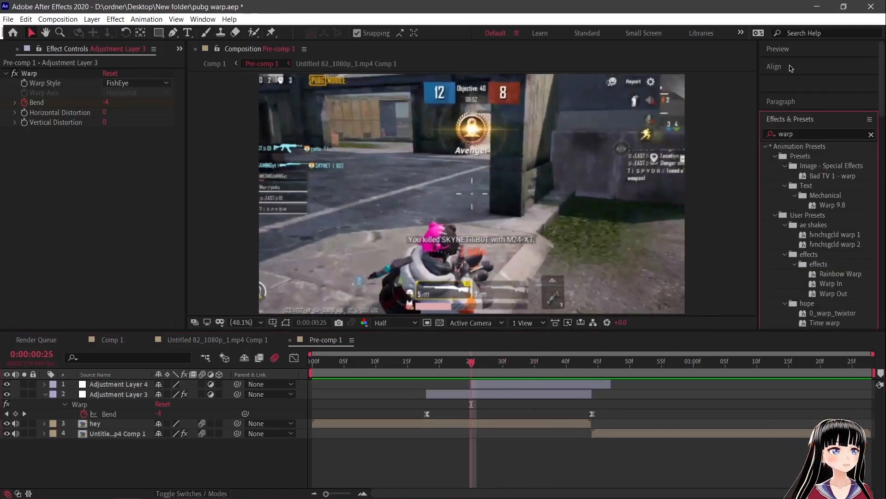
click(804, 132)
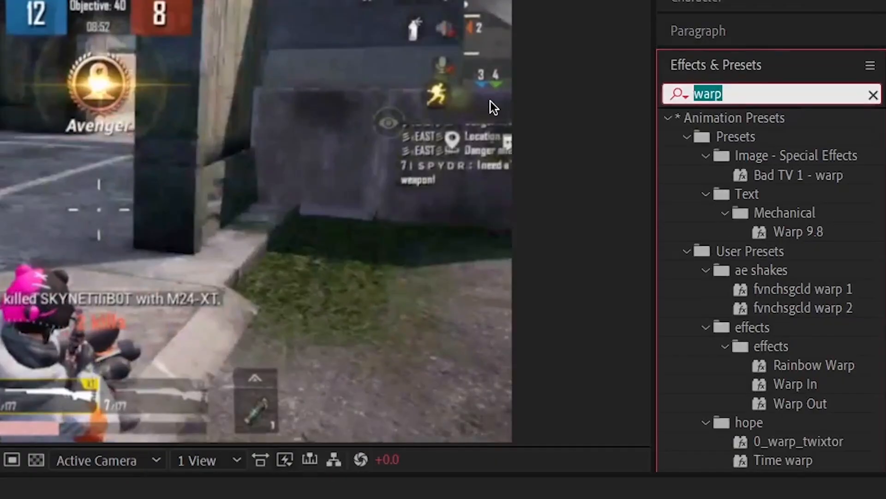
key(BackSpace)
text(v)
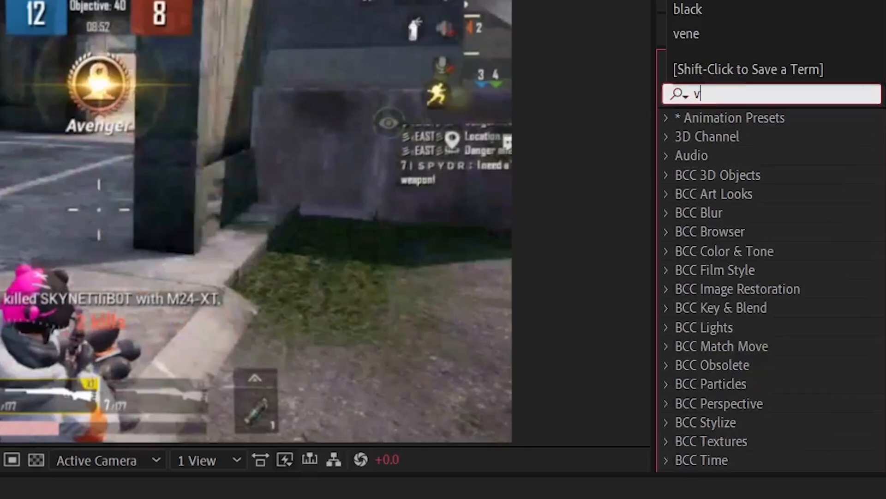
text(ene)
key(BackSpace)
text(ti)
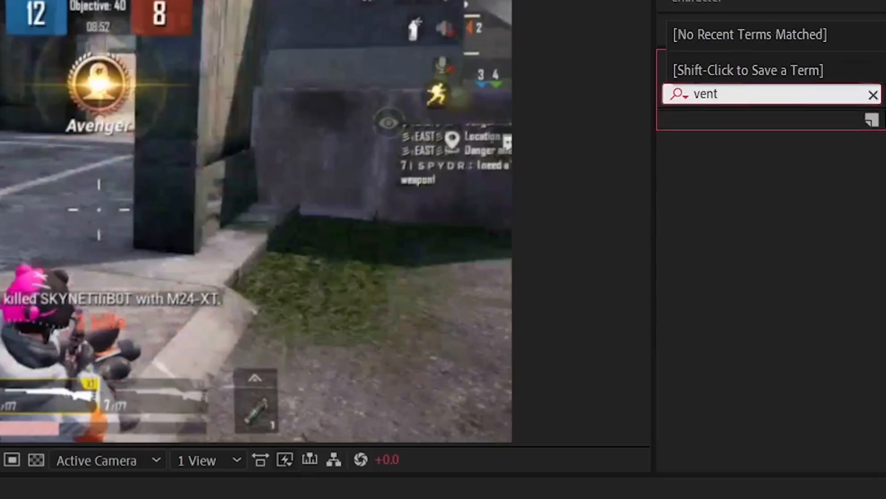
key(BackSpace)
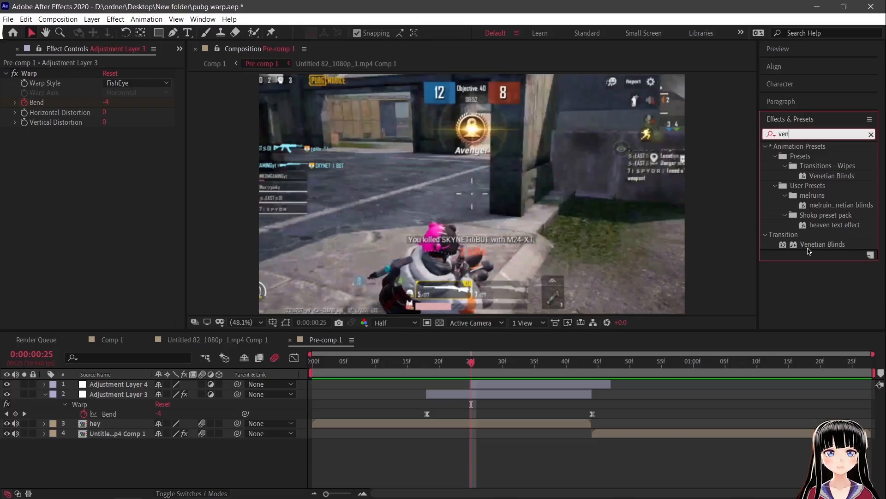
drag(808, 250, 493, 388)
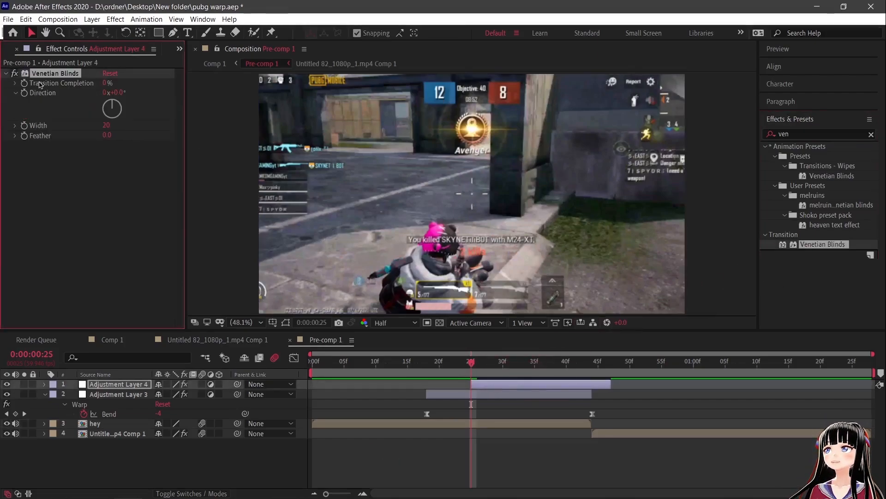
Step: Set the Venetian Blinds Transition Completion to 39% and its Direction to 90°
drag(106, 83, 108, 85)
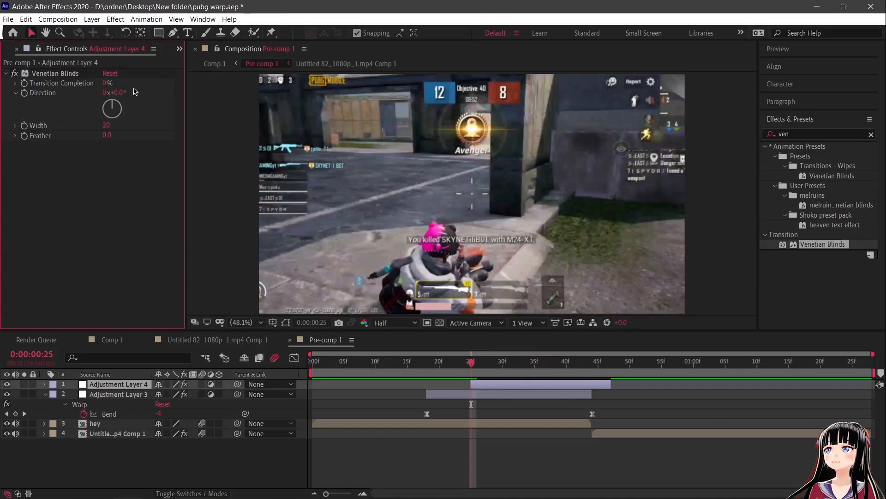
drag(106, 83, 219, 88)
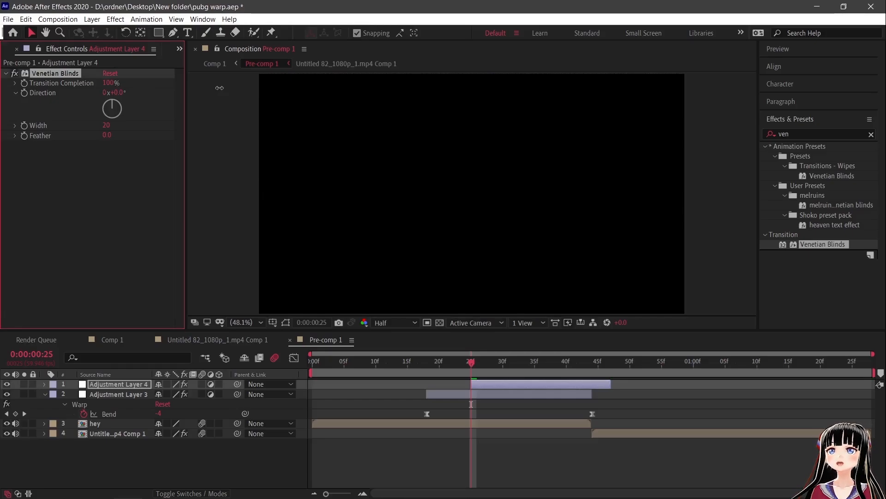
drag(219, 87, 109, 86)
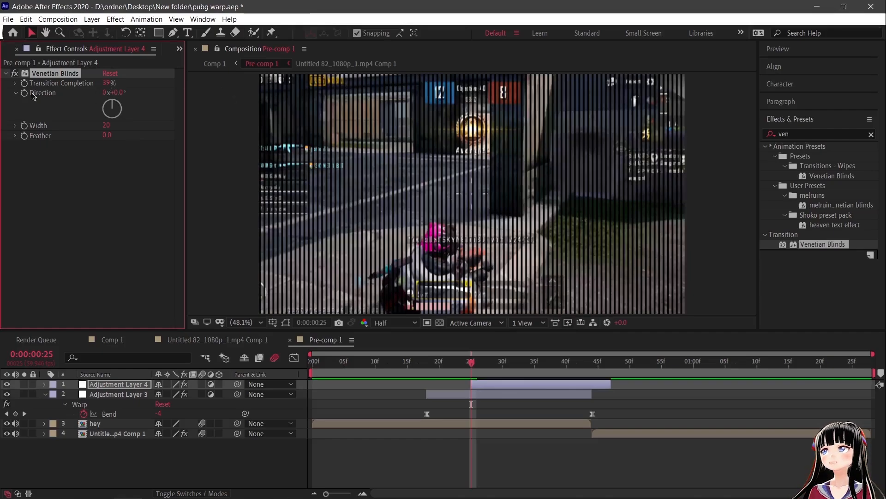
click(119, 92)
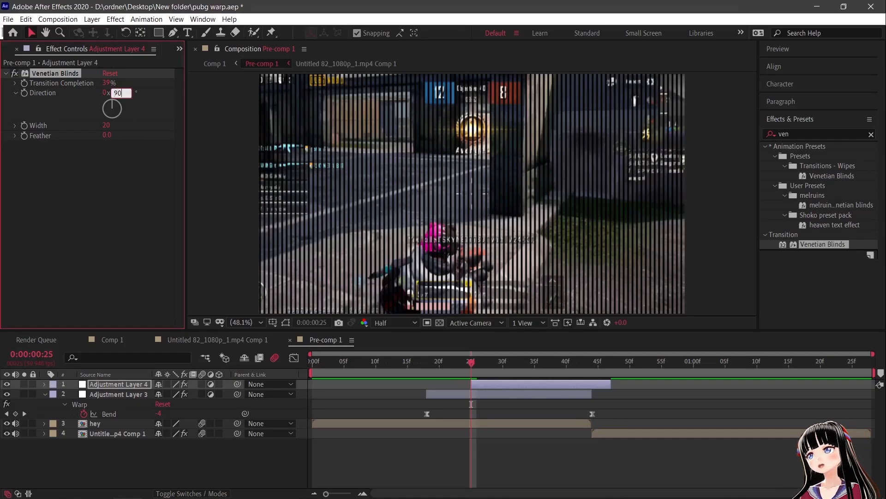
key(Return)
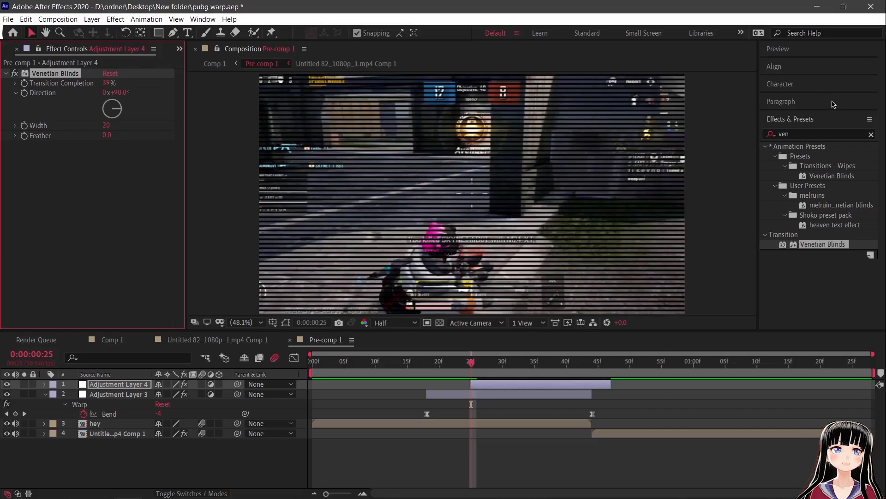
Step: Search the effects for "blac" and apply Black & White to Adjustment Layer 4
click(766, 135)
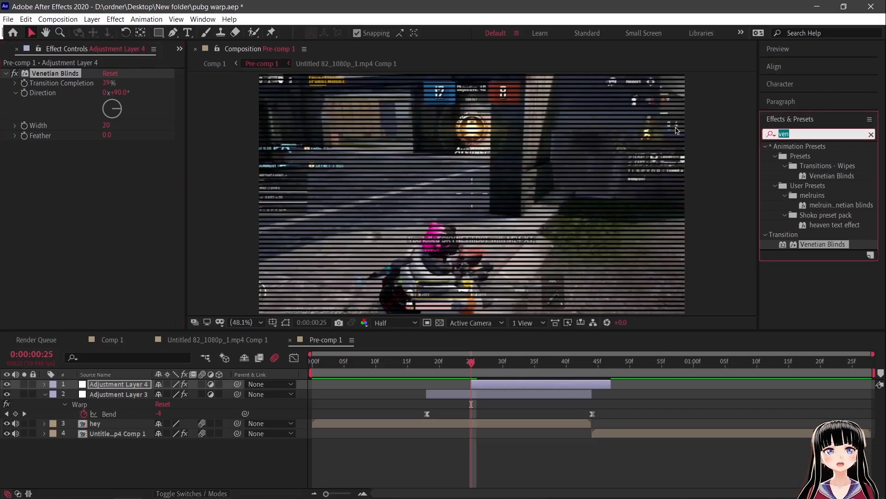
text(blac)
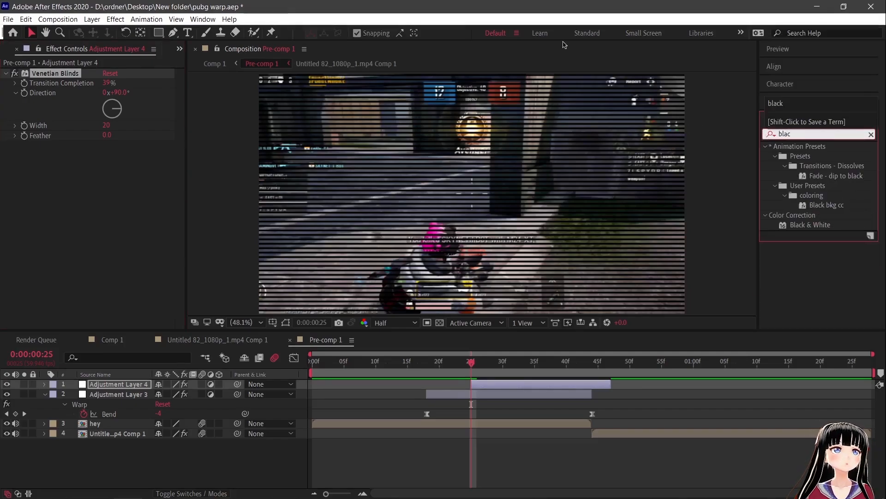
drag(801, 226, 484, 386)
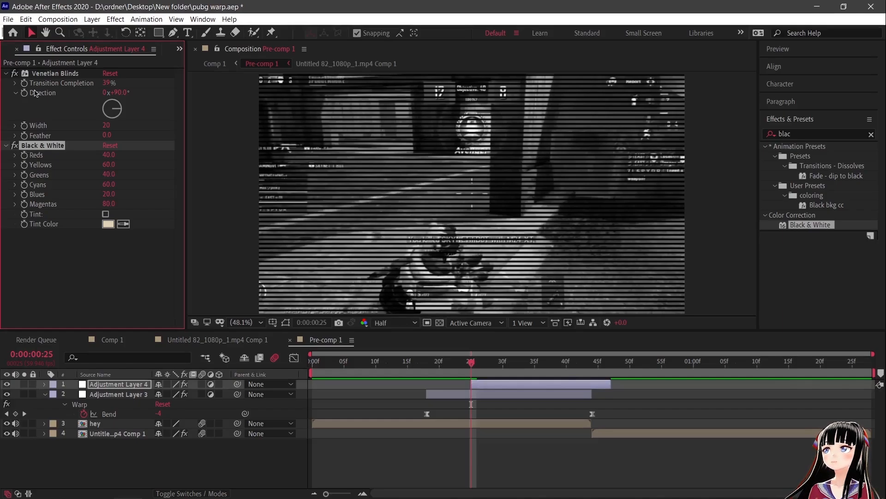
Step: Remove the Black & White and Venetian Blinds effects from Adjustment Layer 4
key(Delete)
click(52, 73)
key(Delete)
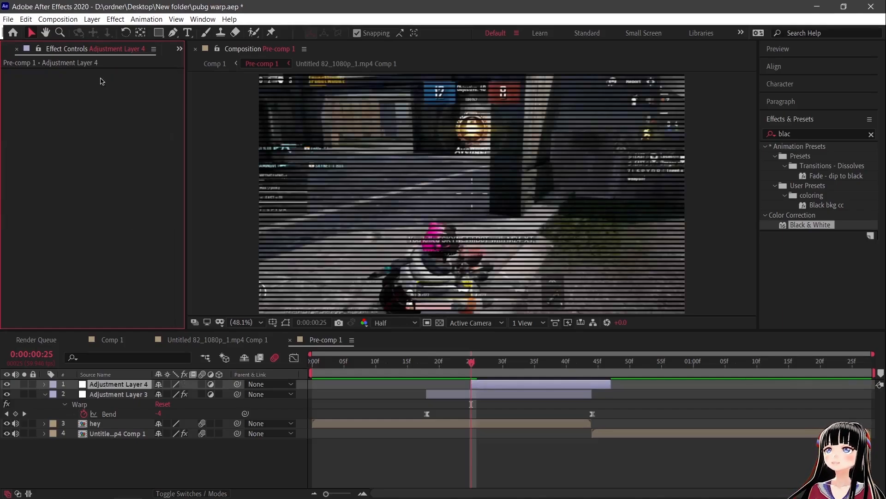
Step: Search the effects for "s_scan" and apply S_ScanLinesMono to Adjustment Layer 4
click(794, 134)
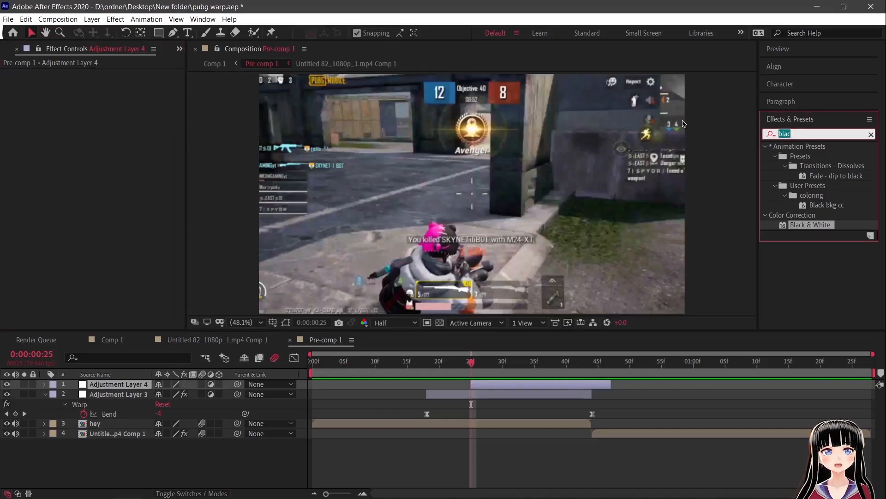
text(s_)
text(scan)
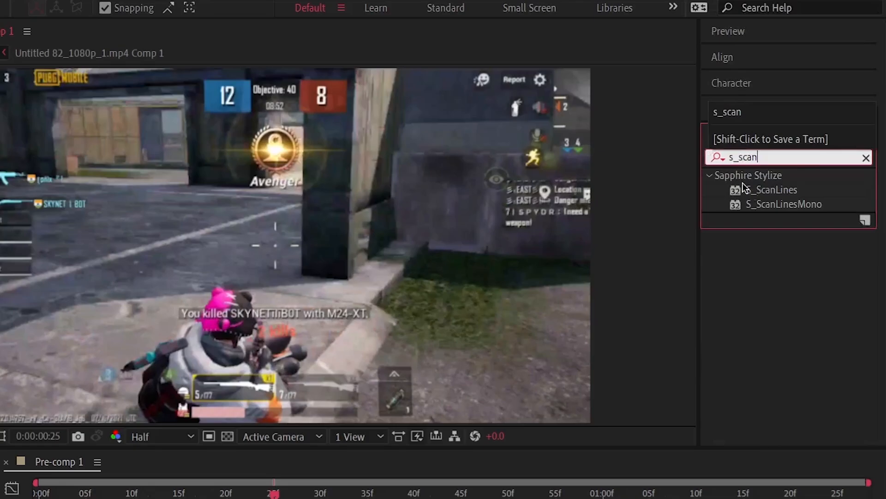
drag(774, 204, 285, 498)
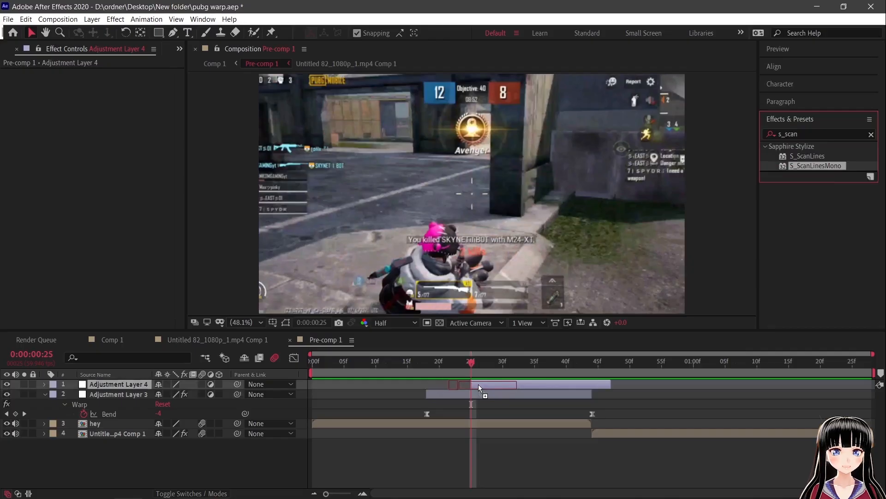
drag(478, 384, 478, 384)
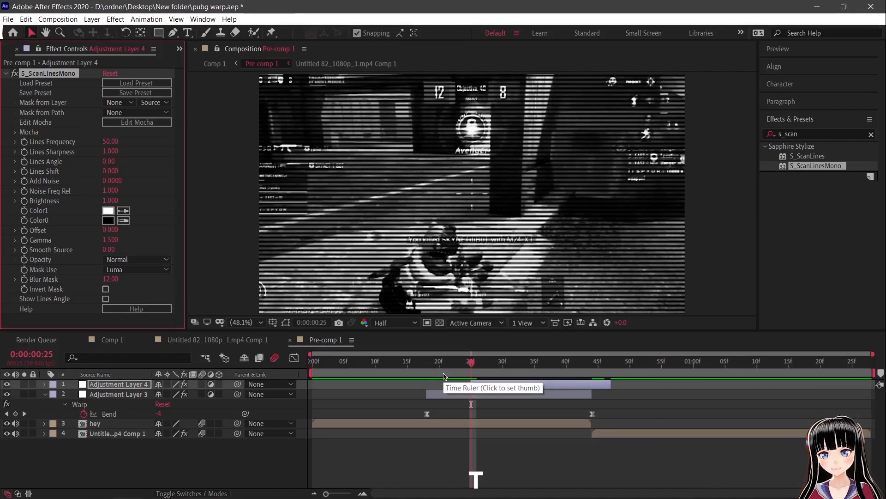
Step: Keyframe Adjustment Layer 4's Opacity from 0% at 0:00:00:25 to 100% at about 0:00:00:36
key(t)
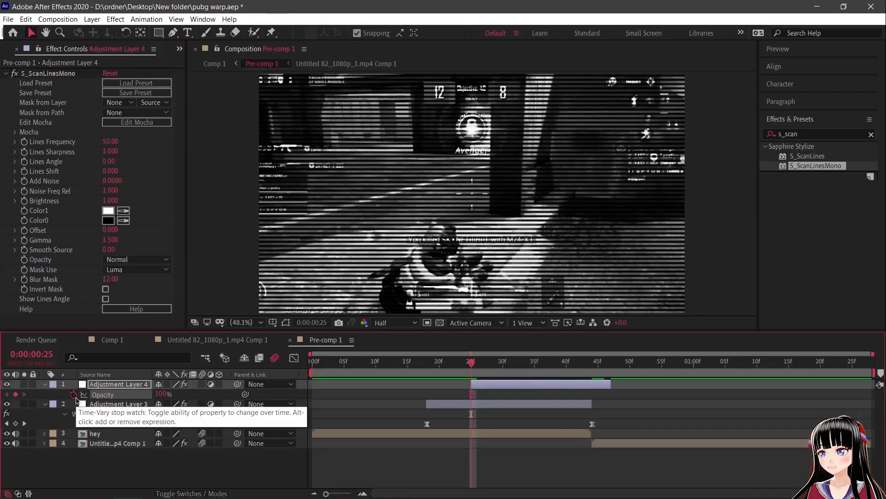
click(74, 395)
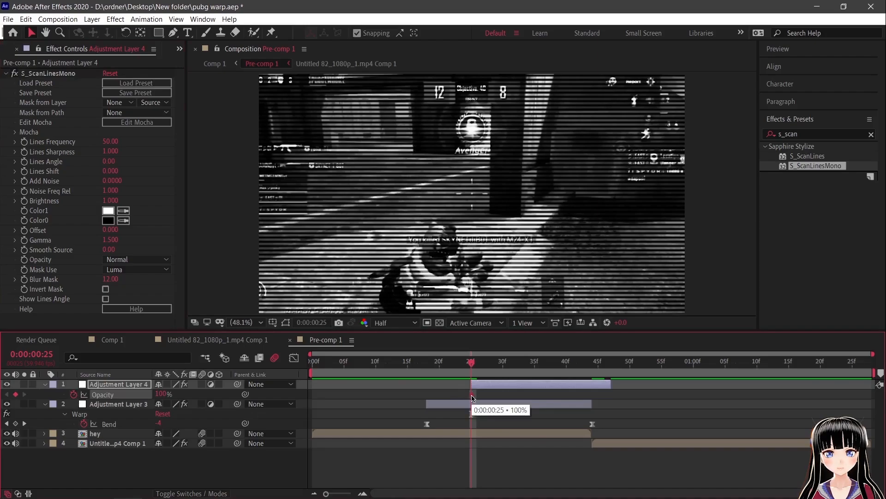
drag(471, 396, 544, 413)
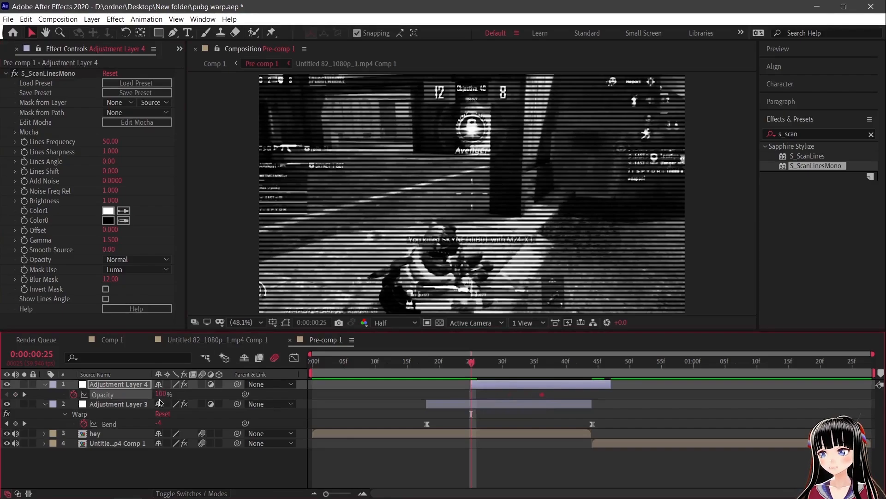
drag(160, 400, 116, 400)
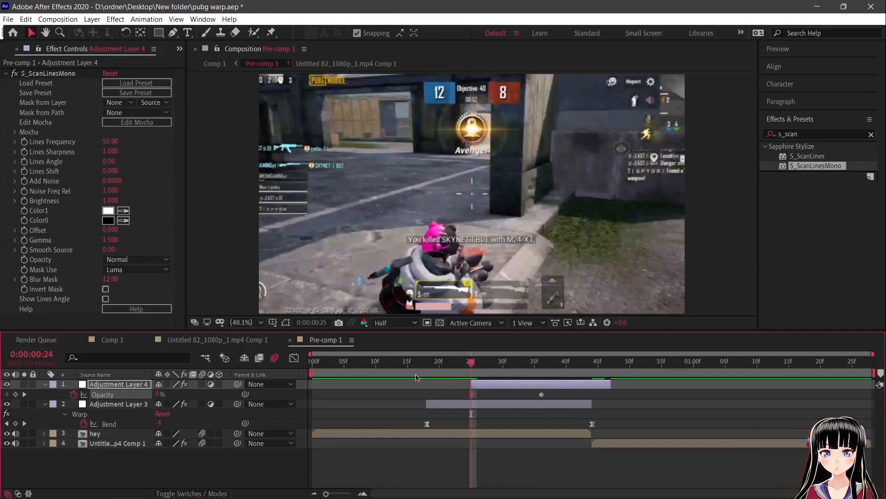
Step: Play the composition from the start to check the scan-line fade, and collapse both adjustment layers' keyframed properties
key(Home)
key(space)
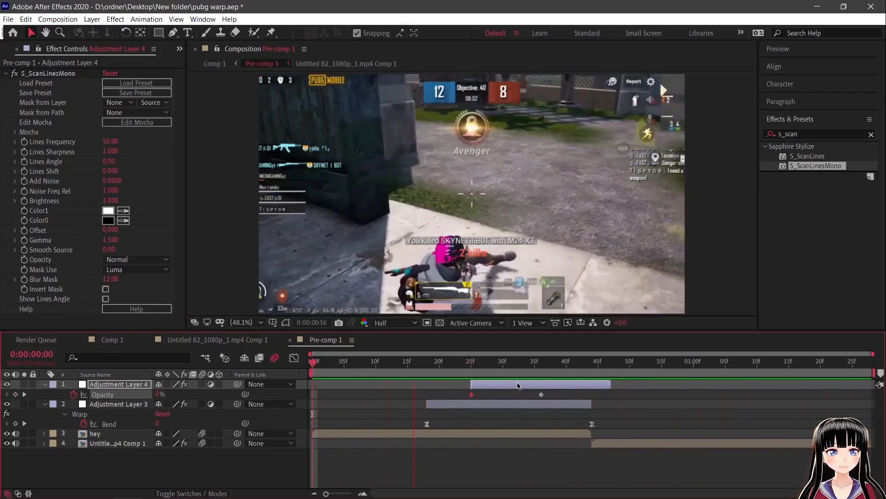
key(u)
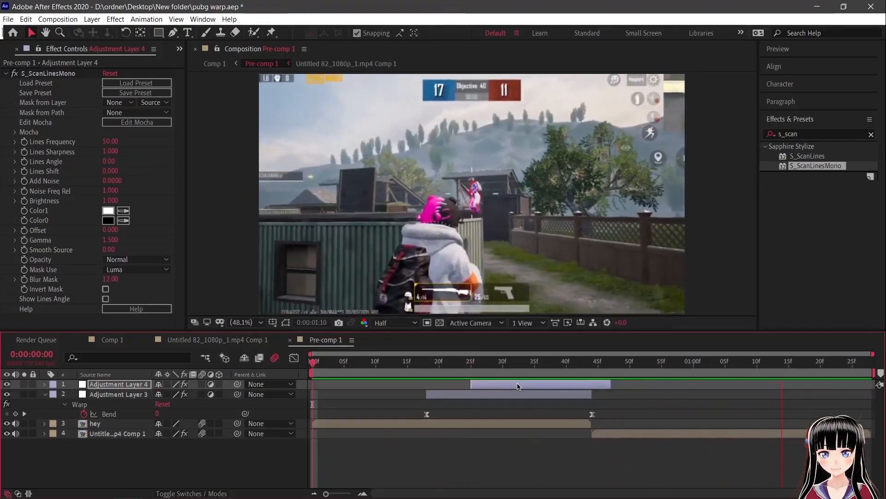
click(519, 394)
key(u)
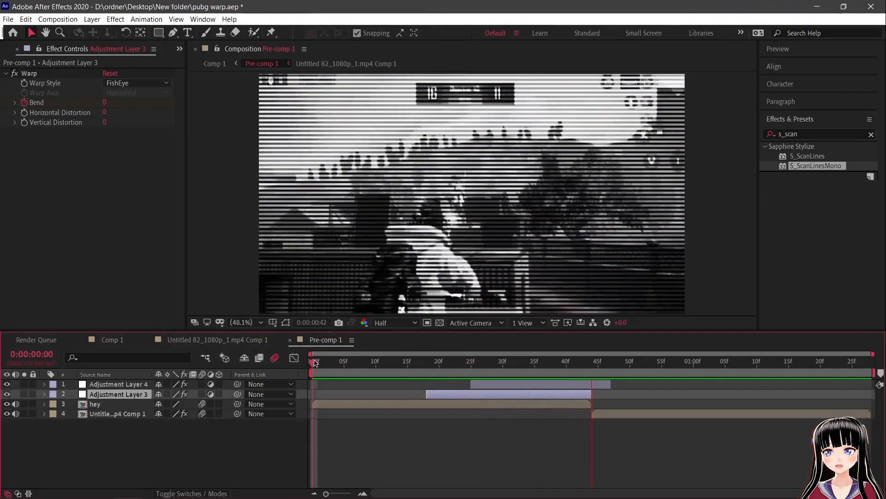
key(space)
Step: Keyframe the Scale of the "hey" clip from 168% at its start to 100% at its end
click(369, 405)
key(s)
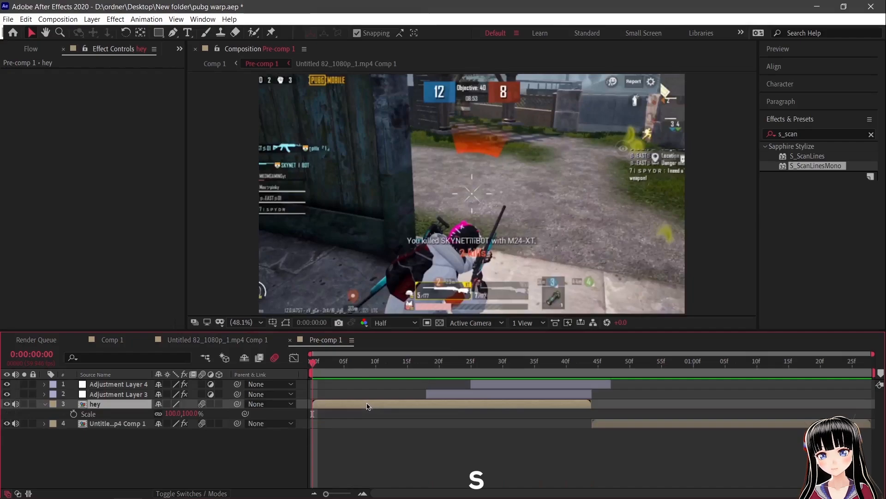
click(74, 414)
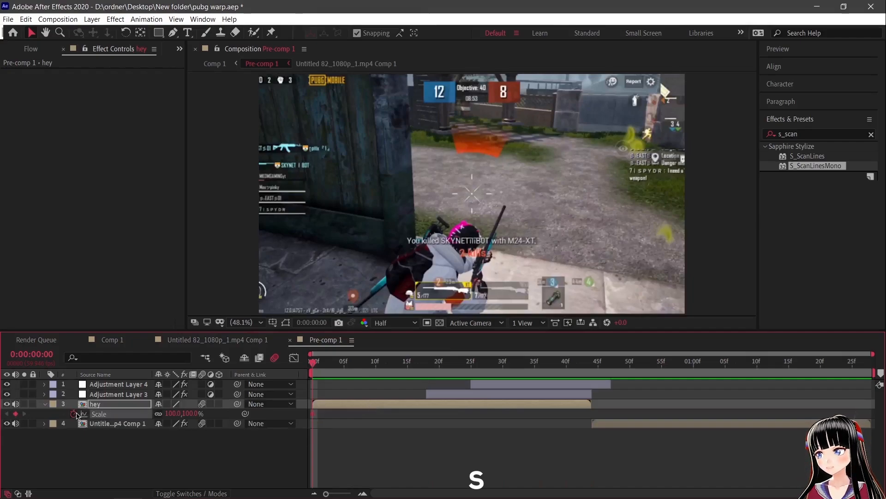
drag(313, 414, 595, 421)
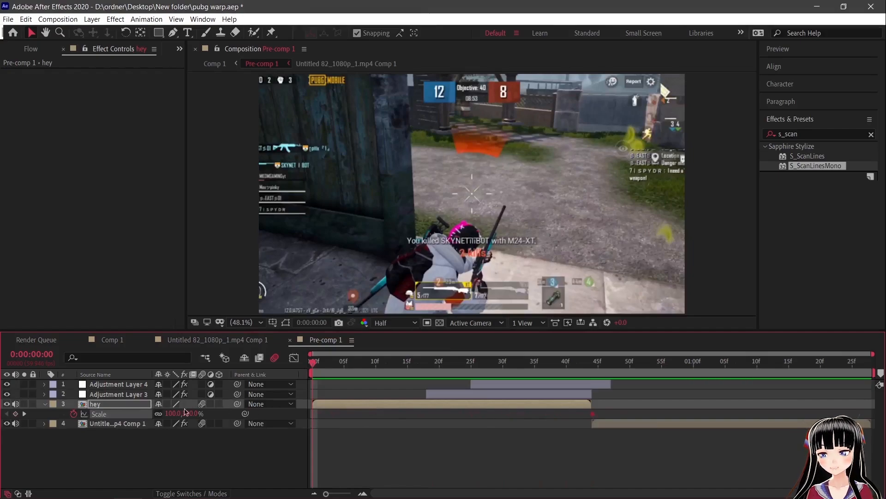
drag(185, 411, 214, 412)
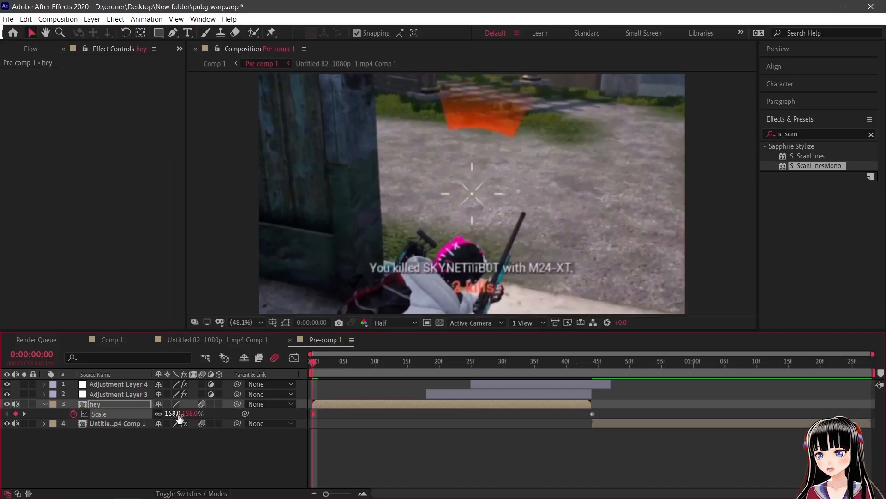
drag(174, 416, 180, 414)
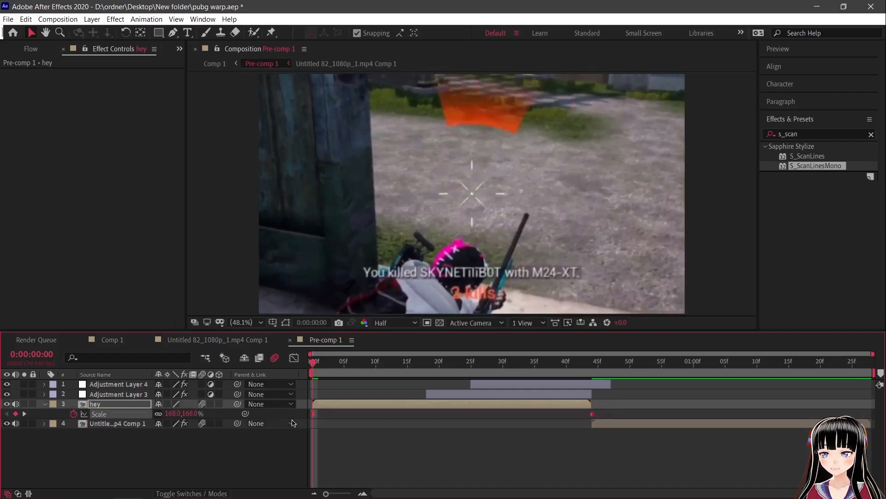
Step: Easy-ease the "hey" clip's Scale keyframes and shape their value graph into a steep initial drop with a long, flat finish
key(F9)
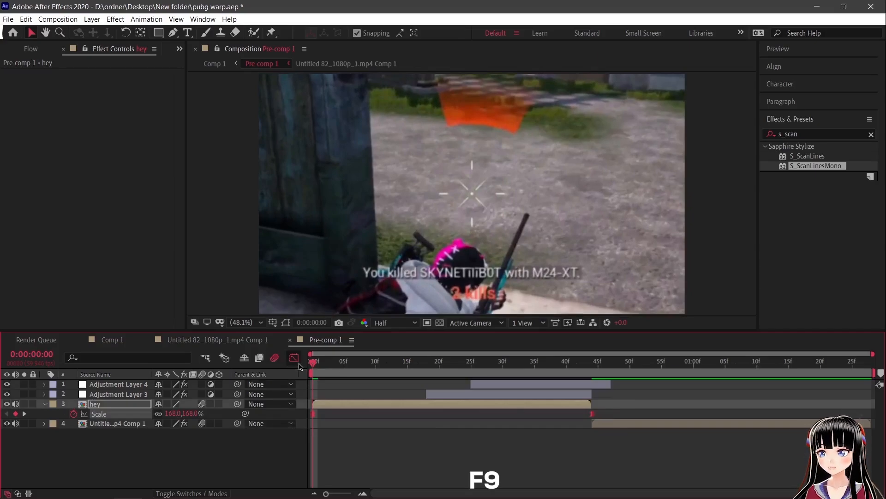
click(294, 358)
right_click(333, 388)
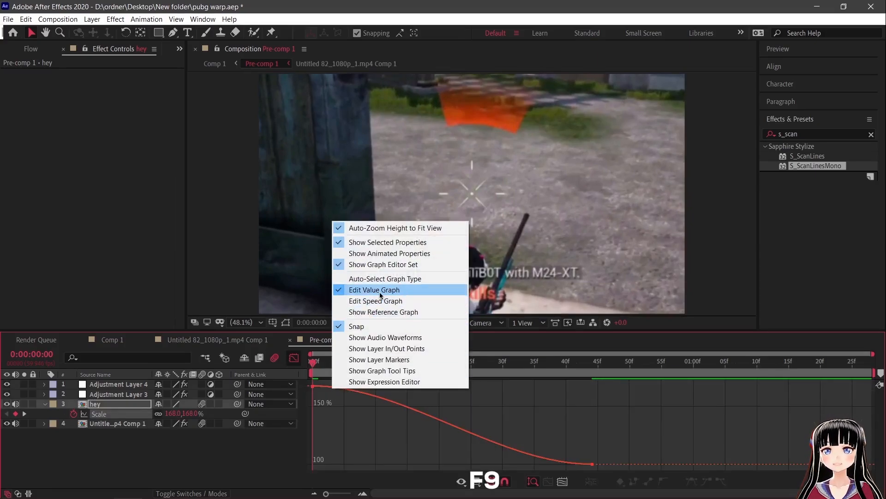
click(364, 425)
click(315, 388)
drag(407, 388, 294, 433)
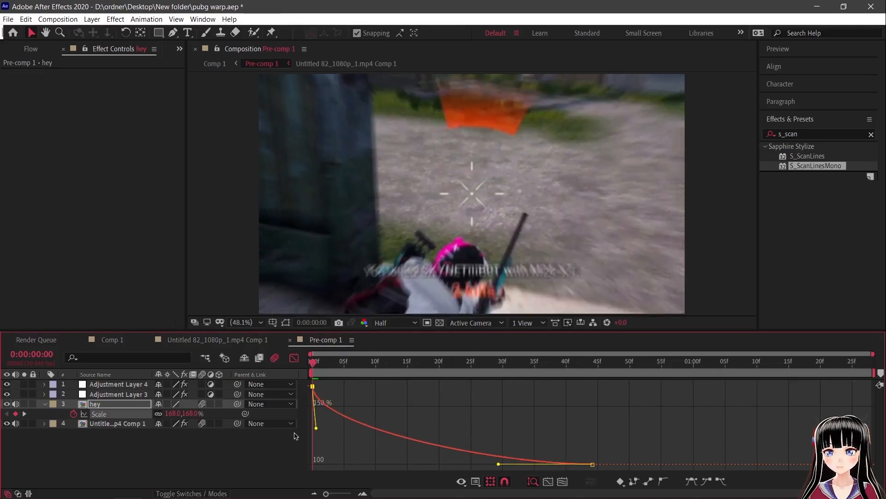
drag(498, 464, 338, 462)
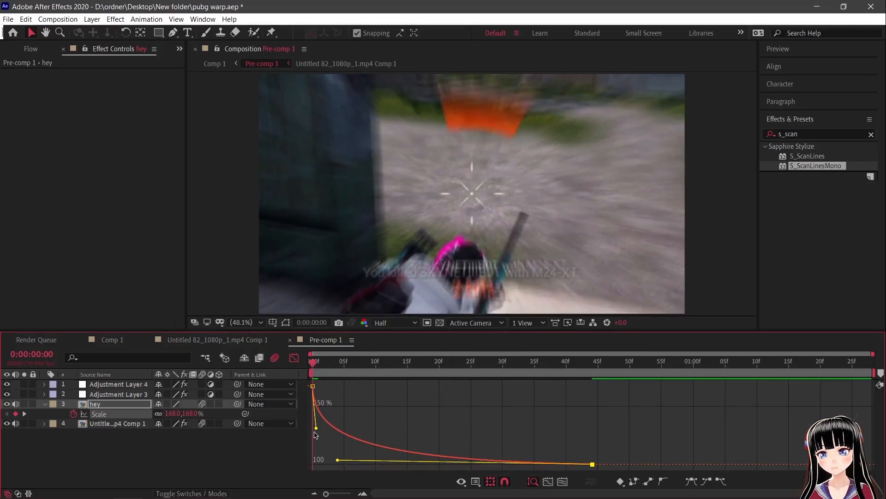
drag(317, 432, 316, 439)
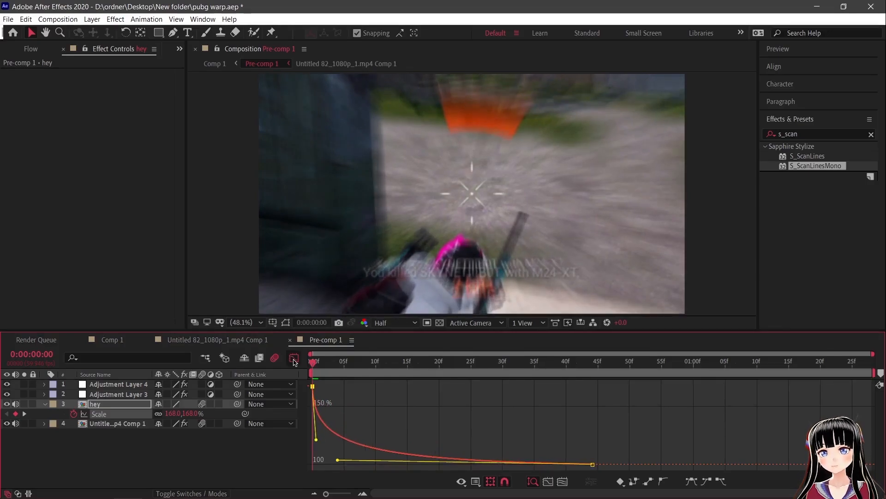
click(294, 360)
key(space)
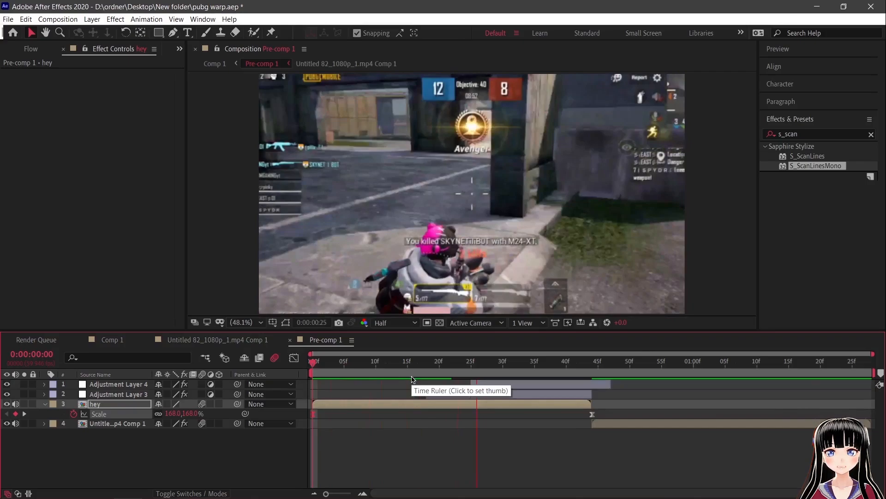
click(312, 361)
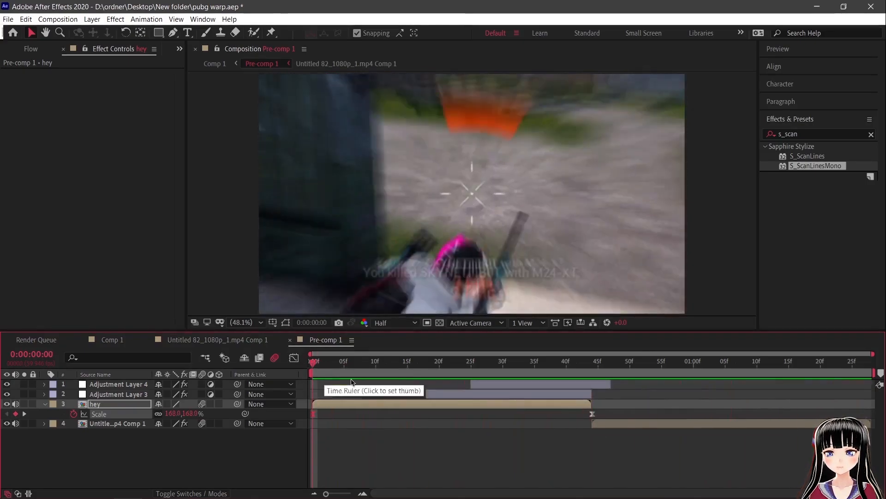
Step: Copy both Scale keyframes of the "hey" clip and paste them onto the second clip at 0:00:00:44
drag(605, 411, 287, 423)
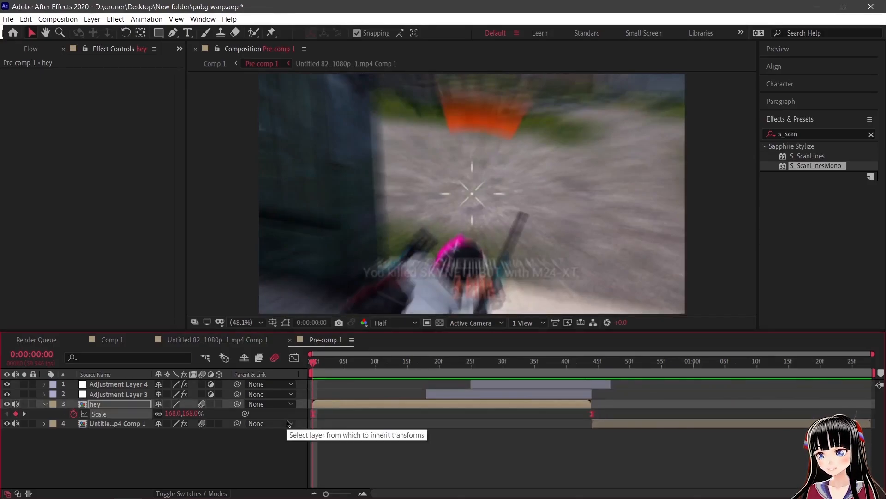
key(ctrl+c)
drag(312, 362, 592, 364)
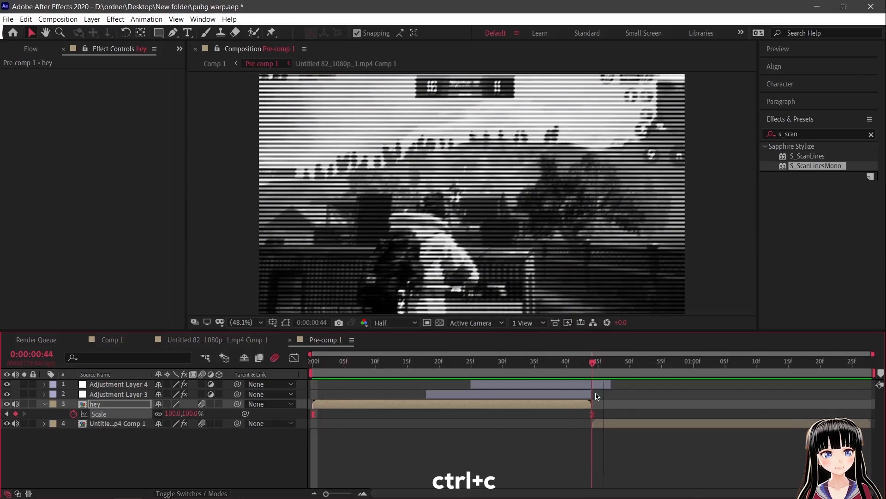
click(610, 423)
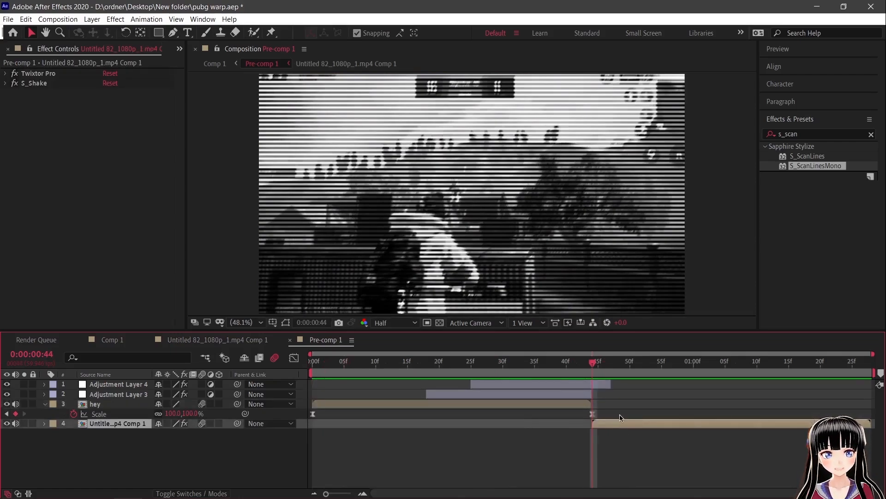
key(ctrl+v)
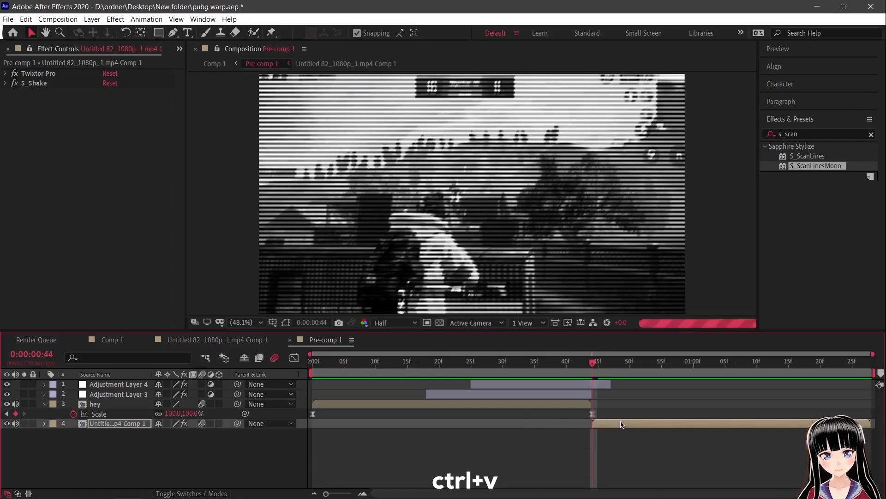
scroll(588, 435, down, 1)
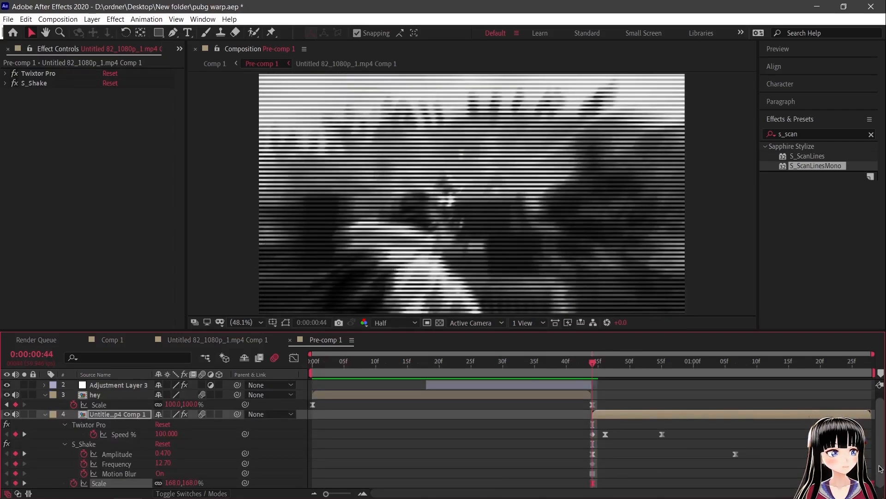
click(875, 481)
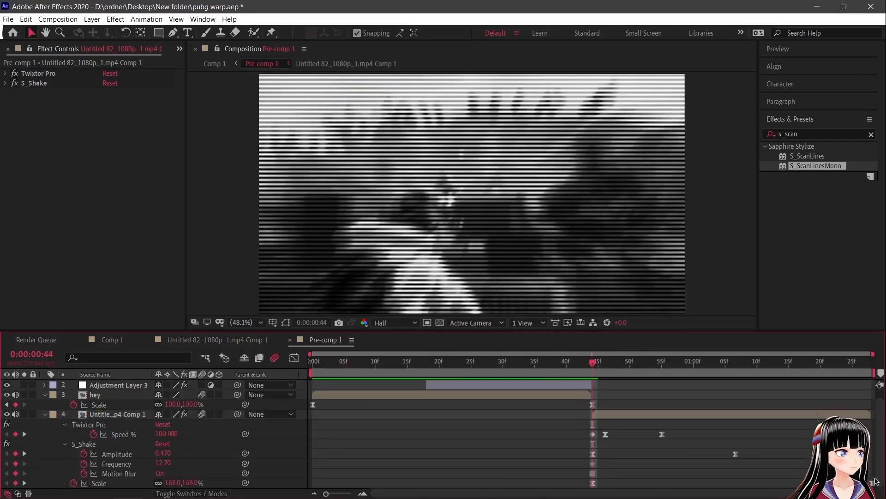
Step: Show only Scale among the second clip's keyframed properties and select its last keyframe at the clip's end
click(606, 415)
click(560, 387)
click(567, 396)
click(661, 416)
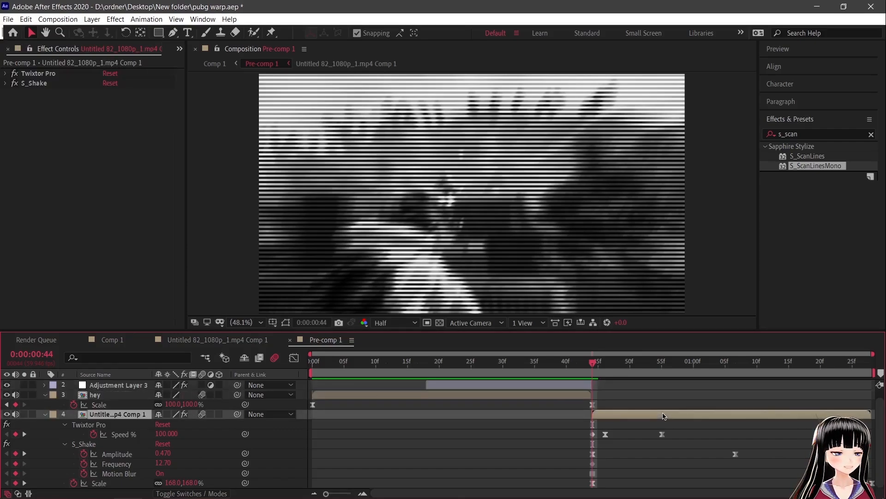
key(u)
key(u)
scroll(627, 444, down, 1)
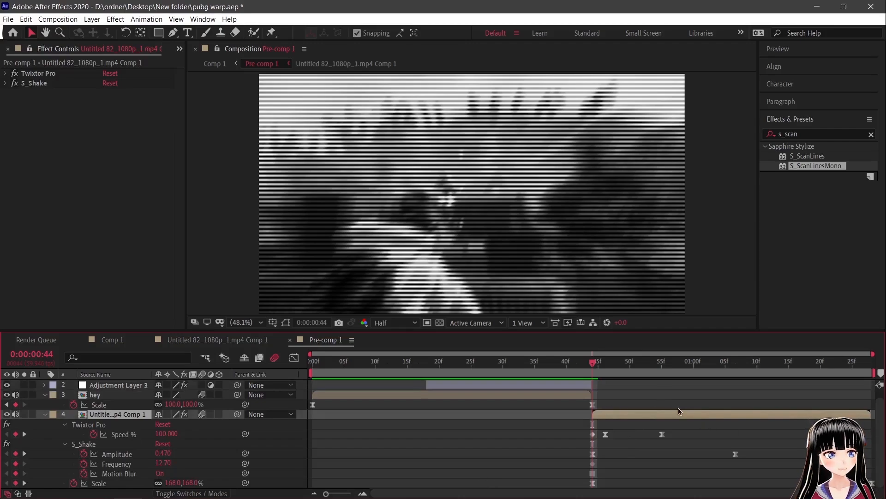
key(u)
key(u)
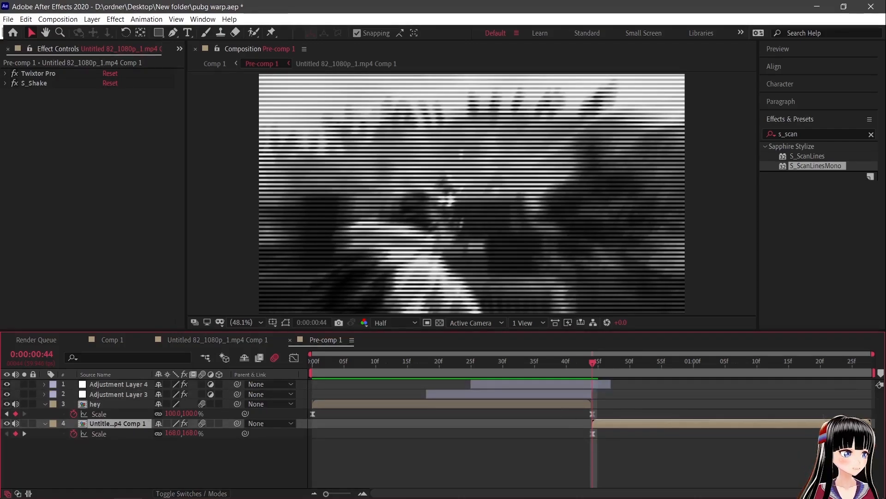
drag(871, 434, 764, 434)
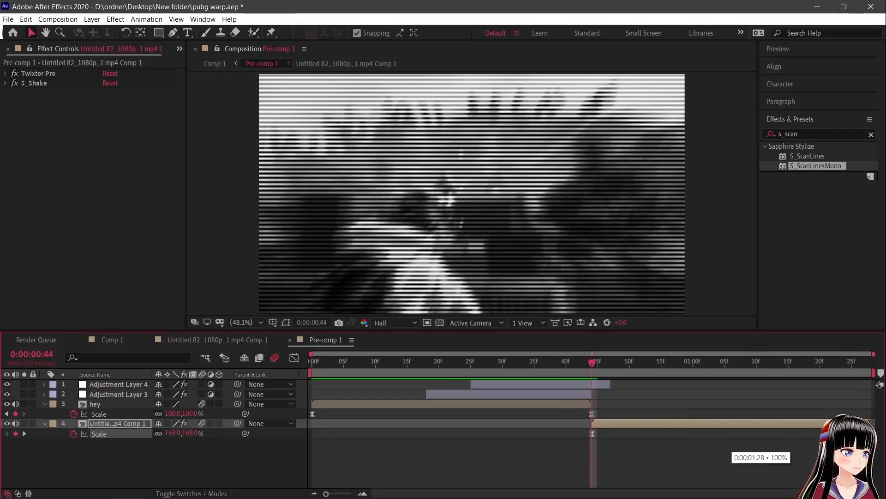
Step: Play the composition from the start to check both clips' scale animation, and collapse the second clip's properties
drag(593, 367, 290, 382)
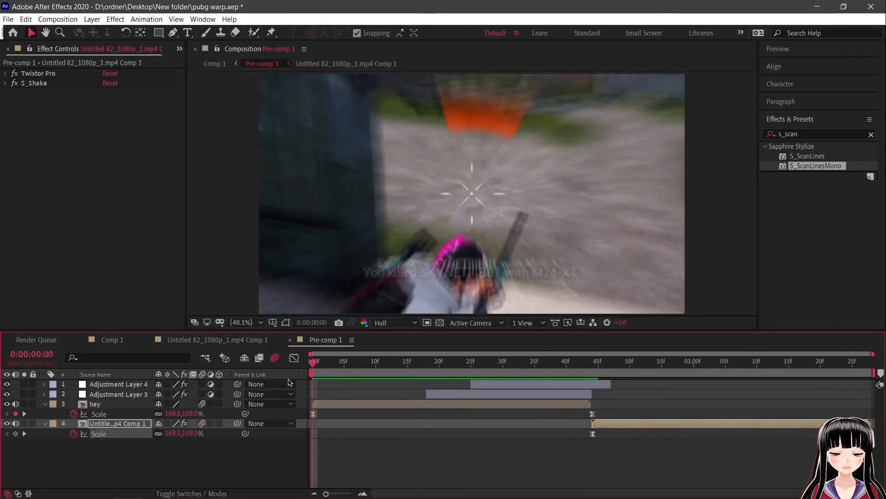
key(space)
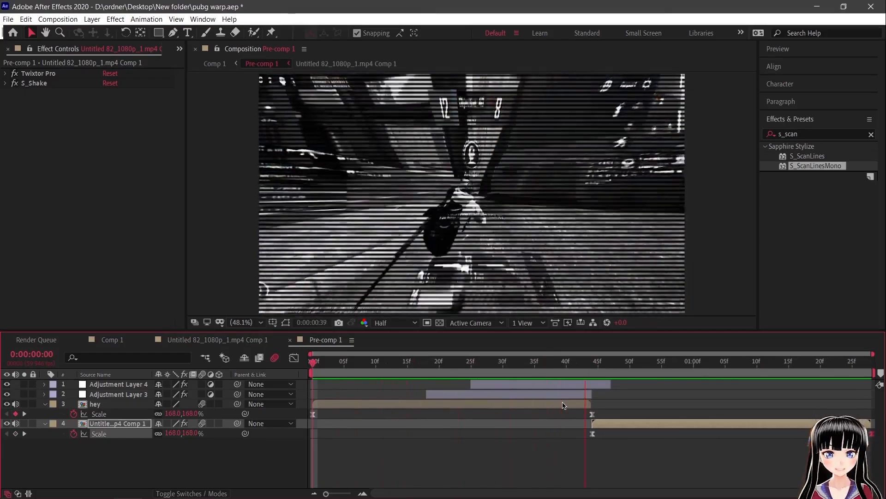
key(u)
key(u)
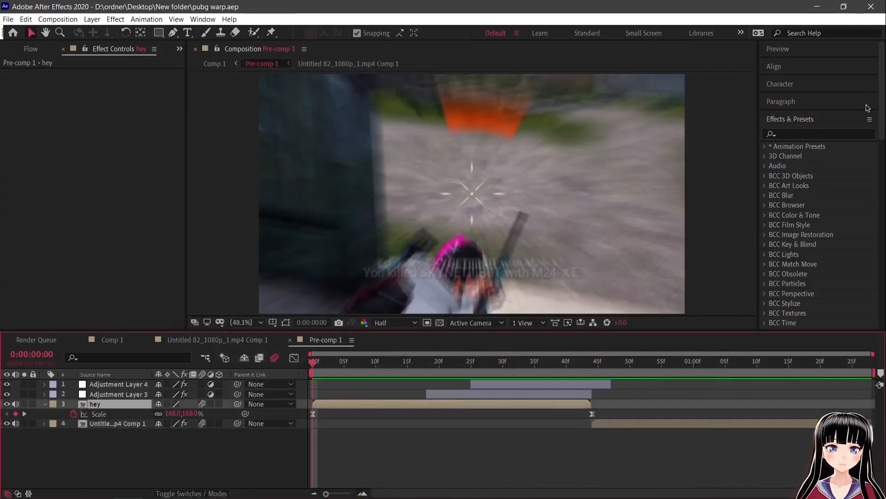
Step: Search the effects for "looks", apply Magic Bullet Looks to the "hey" clip and open its look editor
click(817, 134)
text(looks)
drag(798, 155, 392, 404)
drag(342, 363, 375, 414)
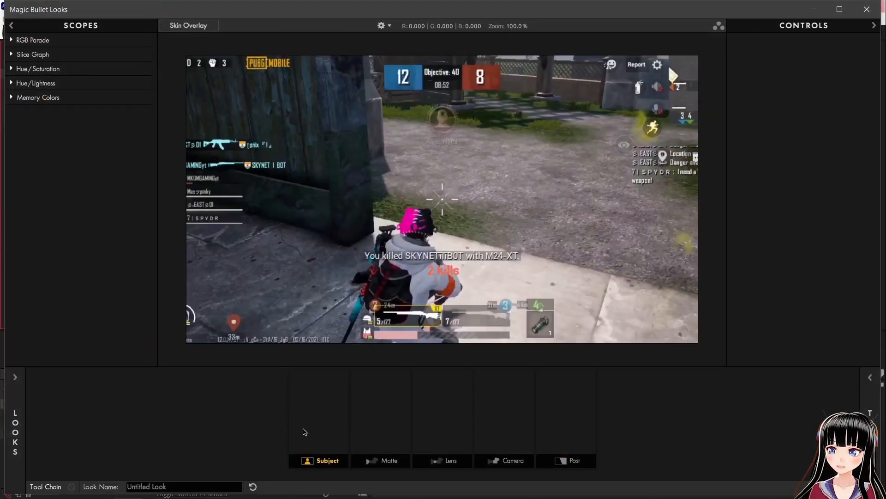
Step: Build the look with Diffusion in the Matte stage and Chromatic Aberration in the Lens stage
click(868, 373)
scroll(807, 111, down, 1)
drag(668, 124, 319, 411)
drag(788, 52, 378, 392)
key(Delete)
click(380, 460)
click(445, 460)
drag(808, 87, 439, 397)
click(517, 460)
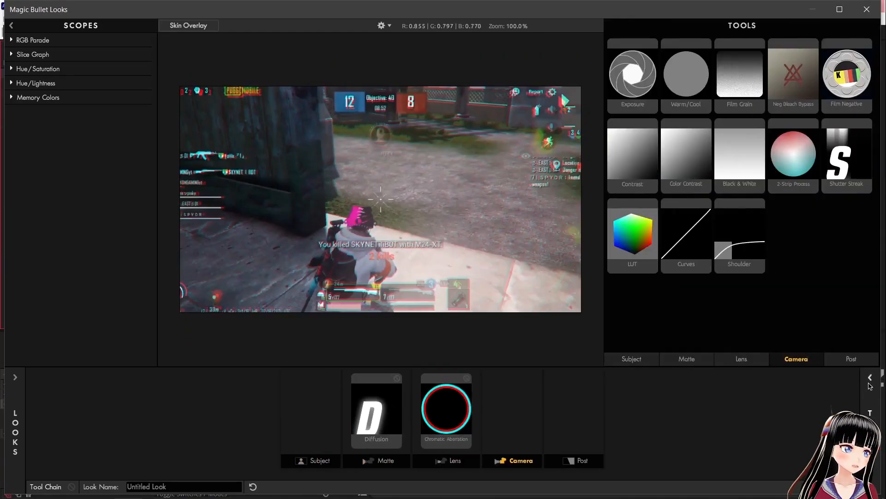
drag(791, 154, 528, 390)
click(532, 378)
Step: Add Curves to the look's Post stage and pull the lower part of the RGB curve slightly down to darken the shadows
click(870, 377)
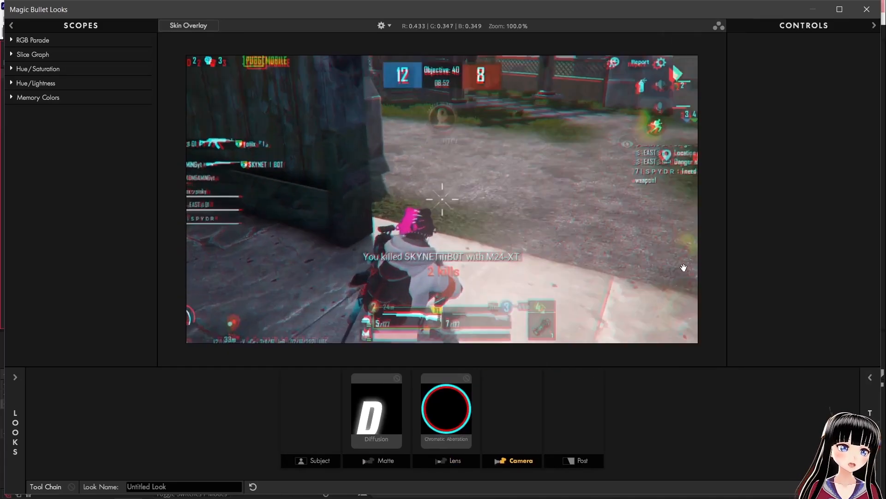
drag(636, 201, 573, 408)
click(792, 99)
drag(772, 118, 776, 124)
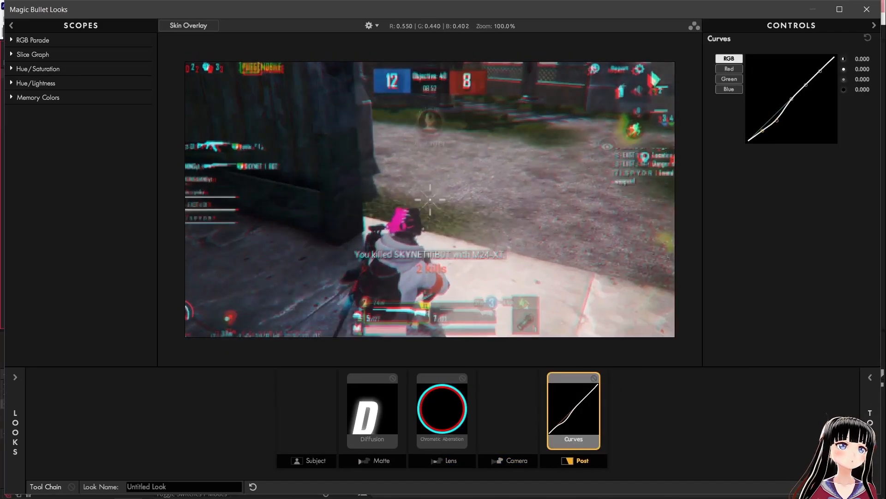
Step: Add HSL Colors to the Post stage and desaturate the hues from red through blue, leaving purple and magenta unchanged
click(870, 378)
drag(797, 56, 803, 93)
drag(784, 105, 804, 96)
drag(809, 116, 804, 94)
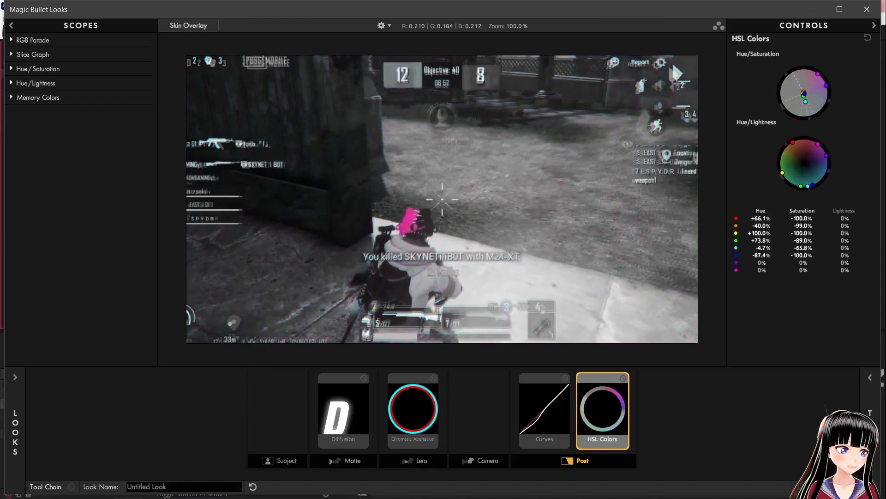
key(space)
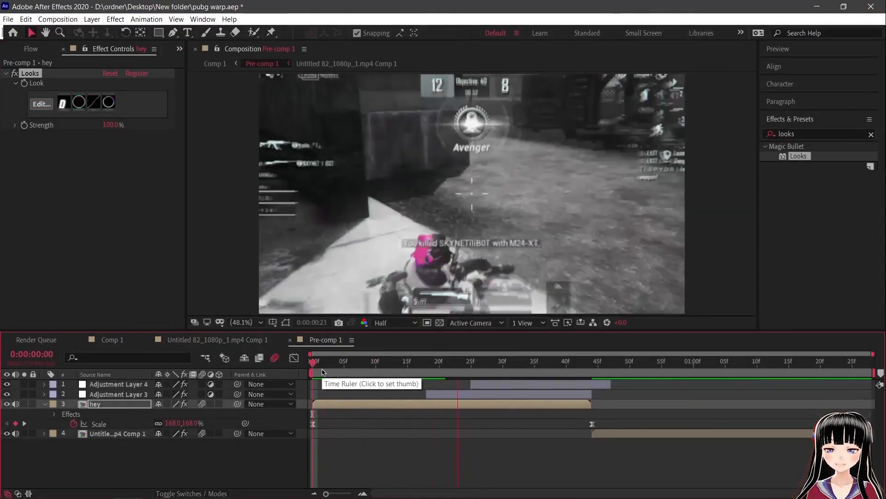
Step: Search the effects for "timewarp", try S_TimeWarpRGB on the "hey" clip and undo it
double_click(786, 133)
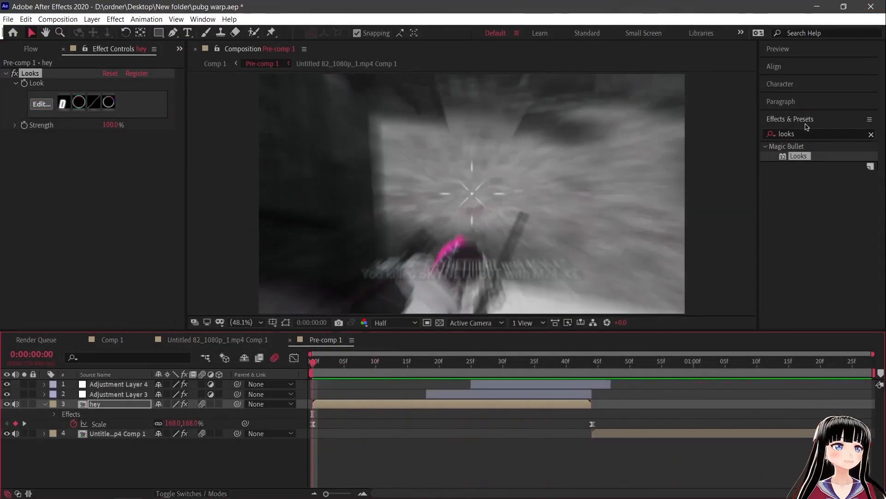
text(timewarp)
drag(815, 195, 370, 402)
key(space)
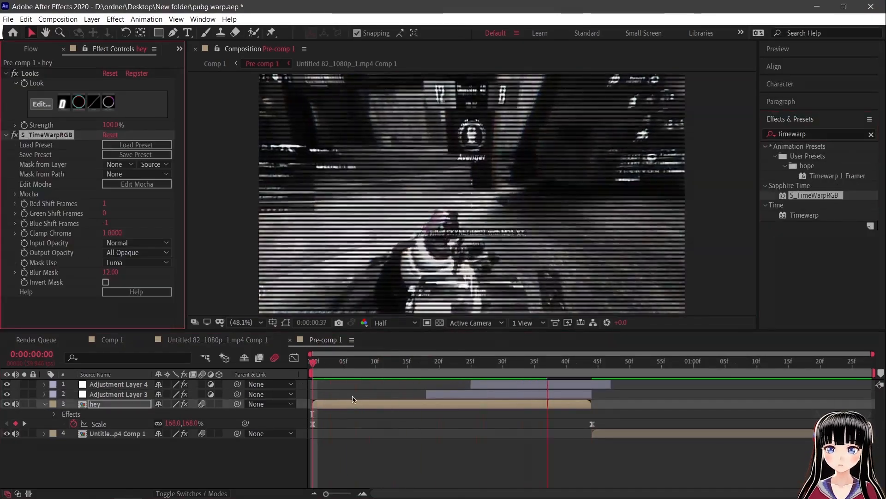
key(ctrl+z)
Step: Reopen the look of the "hey" clip and remove its HSL Colors and Film Grain tools
click(41, 104)
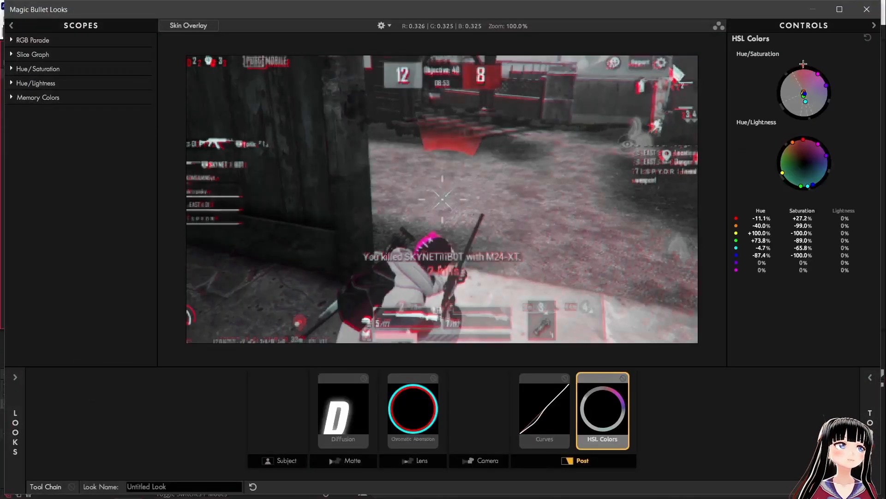
click(509, 417)
click(751, 88)
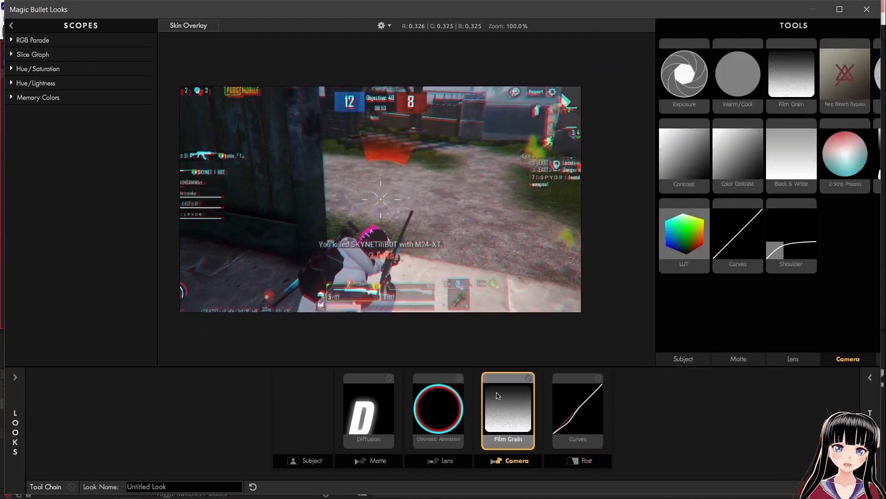
right_click(508, 406)
click(520, 436)
Step: Add the lens tool with the checkered icon to the look's Lens stage
click(869, 380)
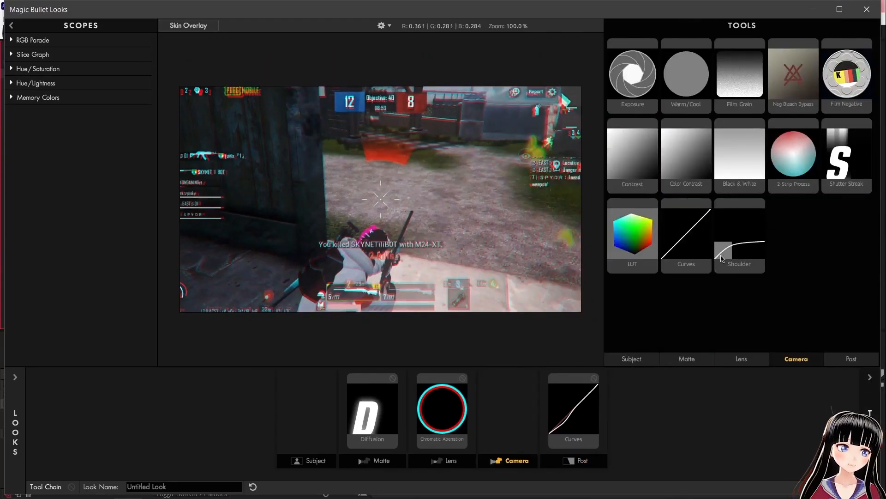
click(741, 358)
click(842, 99)
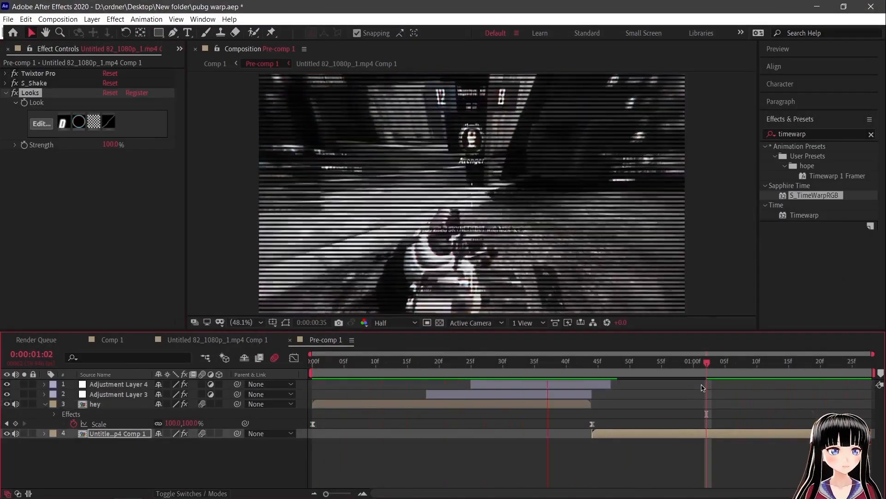
Step: Return to 0:00:00:00 and collapse the properties of both clips
drag(707, 362, 313, 363)
key(u)
click(131, 403)
key(u)
Step: Select the two adjustment layers and both clips and pre-compose them into one composition
drag(132, 446, 132, 403)
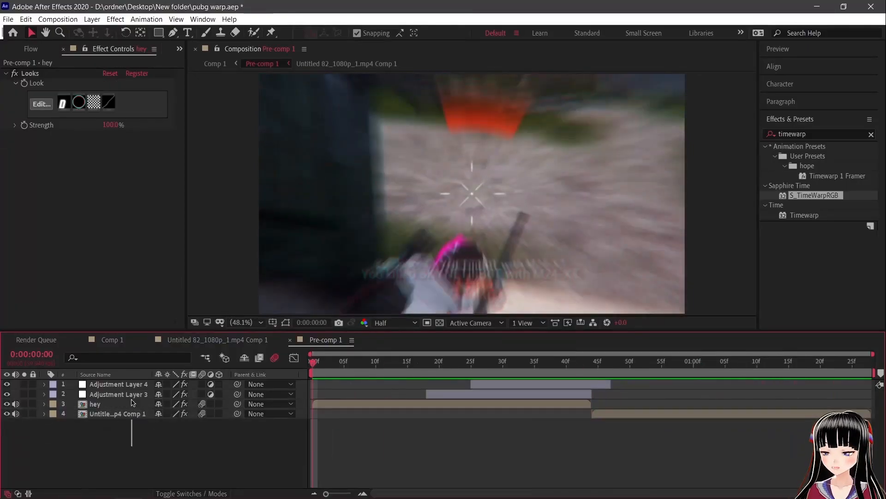
key(ctrl+a)
right_click(122, 384)
click(159, 328)
click(469, 331)
Step: Search the effects for "rsmb", apply the RSMB preset from the "idk" folder to the pre-composed layer, and save the project
click(804, 134)
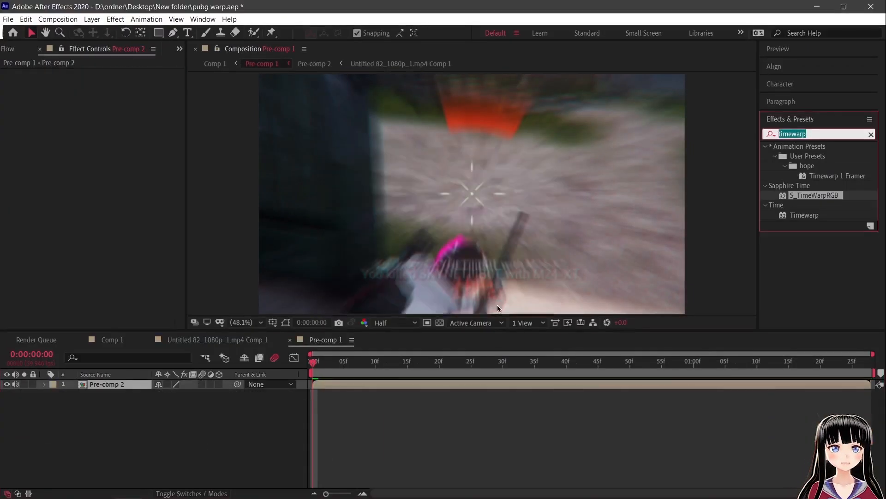
text(rsmb)
double_click(817, 223)
key(space)
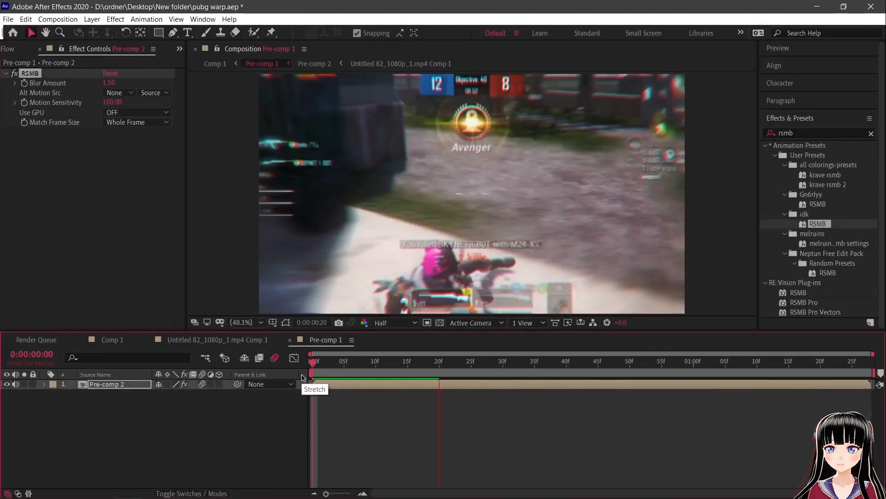
click(8, 19)
click(18, 111)
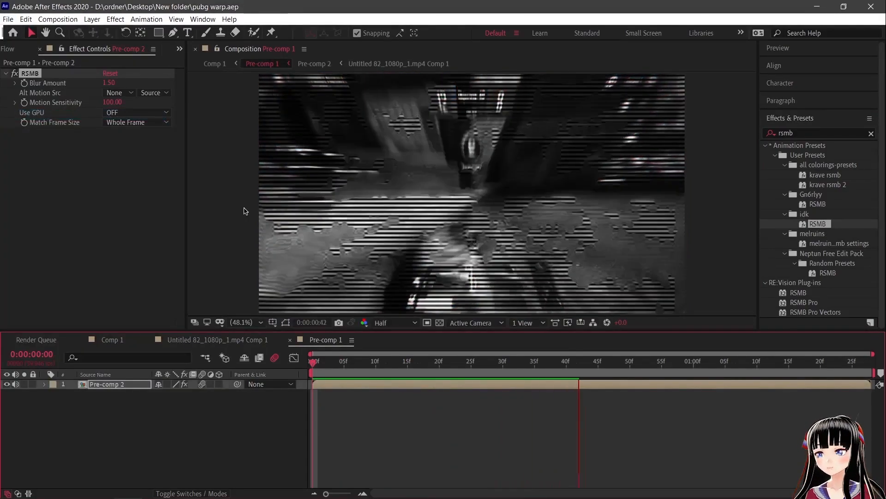